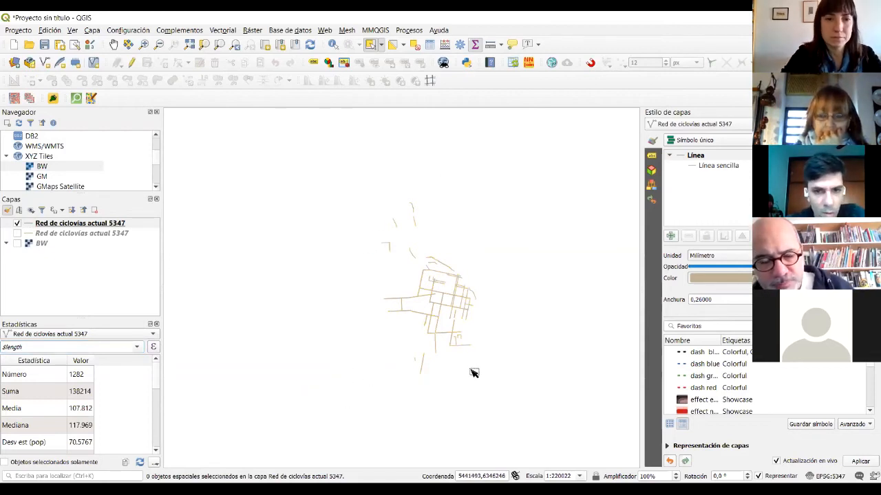
# - Select a group of cycle-lane lines on the map, then clear the selection
pyautogui.scroll(2, 484, 352)
pyautogui.scroll(-2, 470, 329)
pyautogui.moveTo(425, 245); pyautogui.dragTo(475, 261)
pyautogui.click(388, 244)
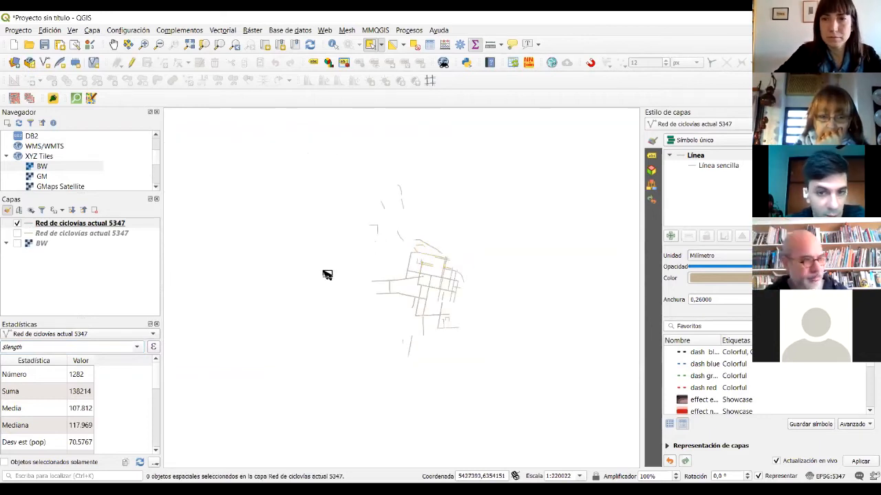
# - Hide the cycle-lane network, show the BW basemap and centre the view on Rosario
pyautogui.click(17, 243)
pyautogui.click(18, 224)
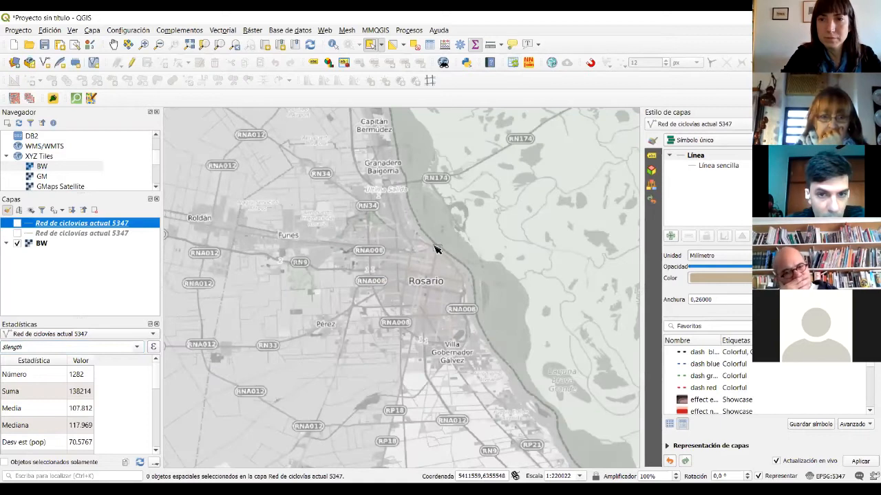
pyautogui.scroll(2, 385, 261)
pyautogui.moveTo(378, 282); pyautogui.dragTo(372, 293)
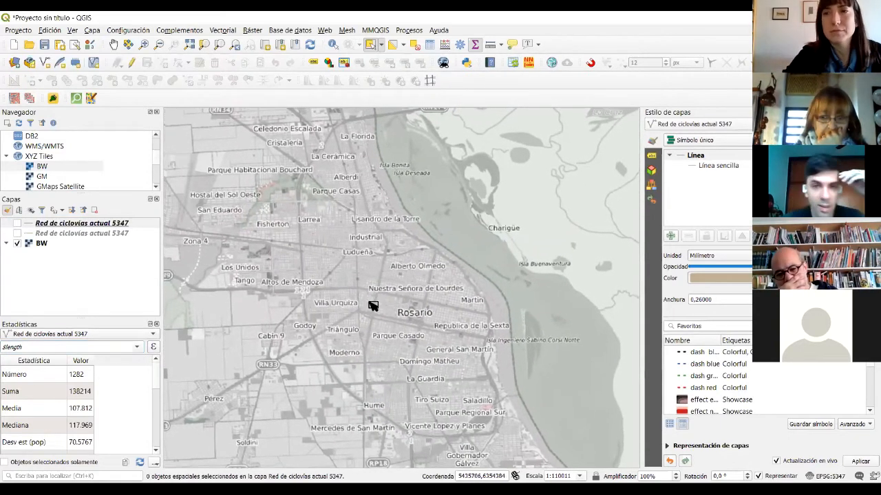
pyautogui.scroll(-2, 362, 303)
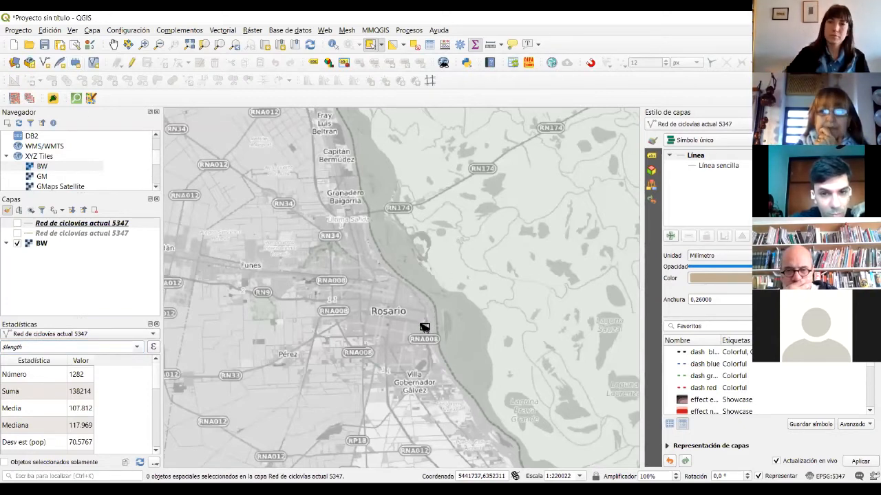
pyautogui.scroll(1, 385, 306)
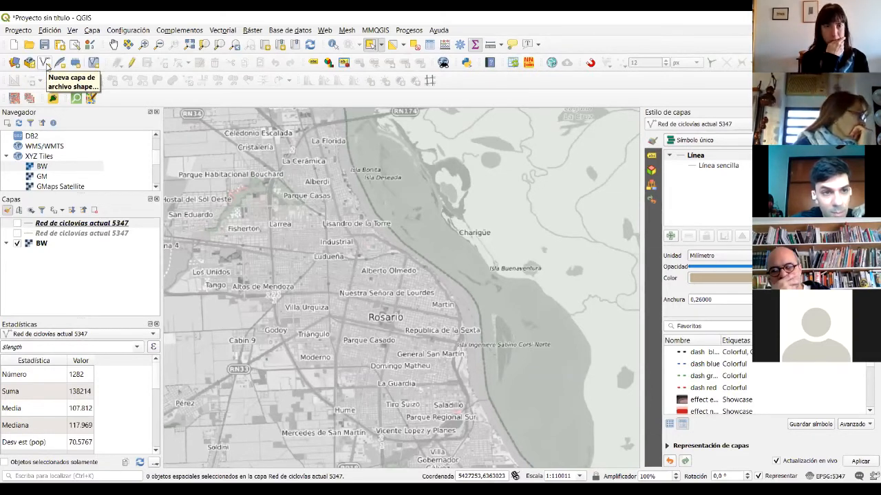
# - Create a new shapefile layer targeting Equipamientos.shp in the Escritorio folder
pyautogui.click(45, 62)
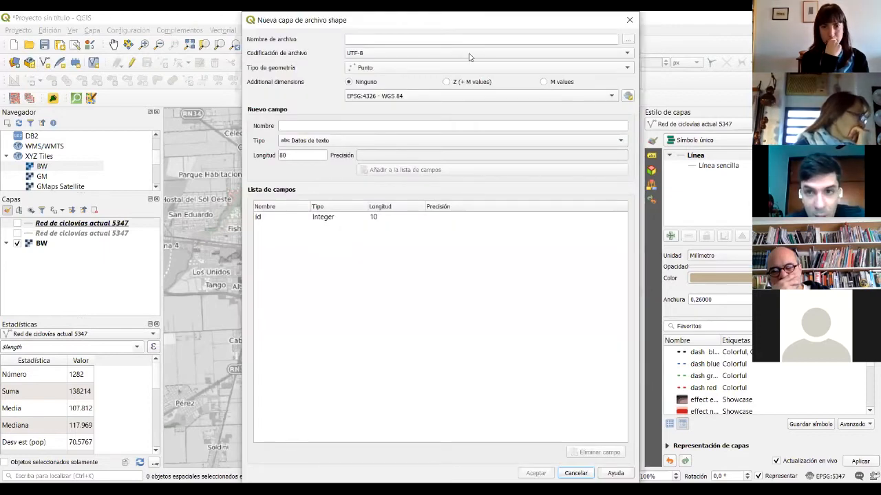
pyautogui.click(634, 45)
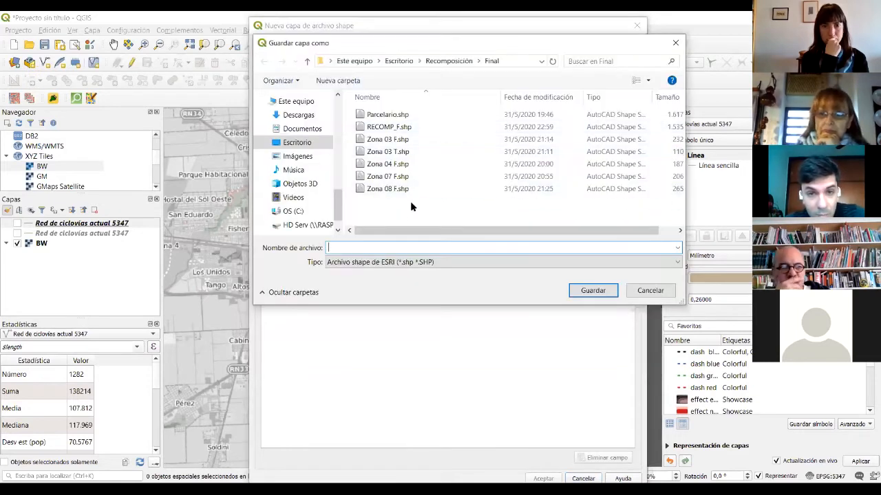
pyautogui.click(399, 61)
pyautogui.write('Equipamientos')
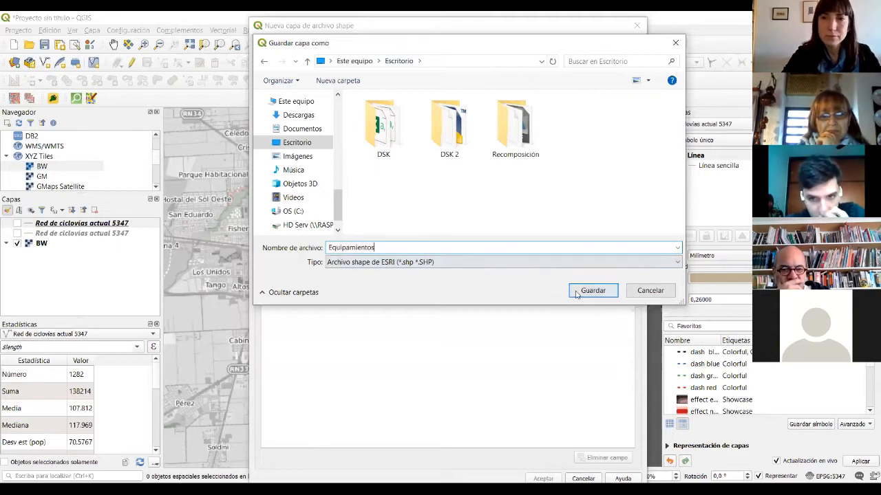
pyautogui.click(592, 290)
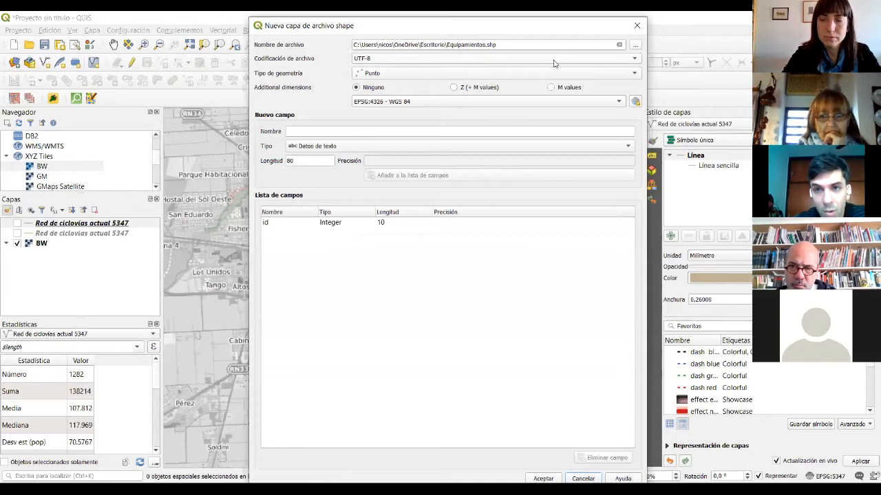
# - Set the new layer's geometry type to Multipunto, leaving the CRS at EPSG:4326
pyautogui.click(406, 73)
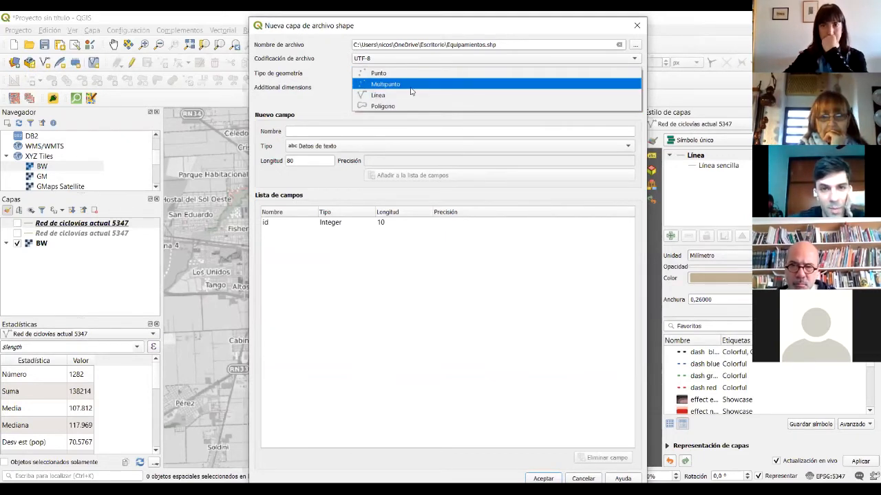
pyautogui.click(376, 86)
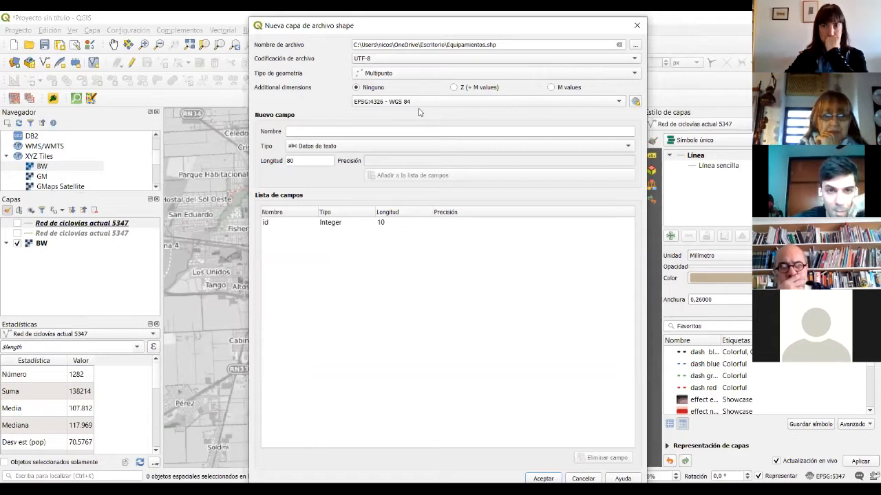
pyautogui.click(619, 102)
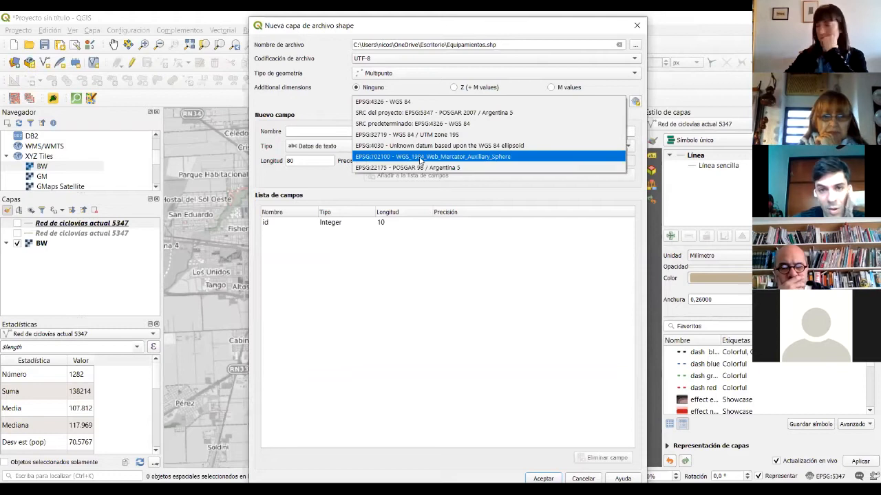
pyautogui.click(345, 112)
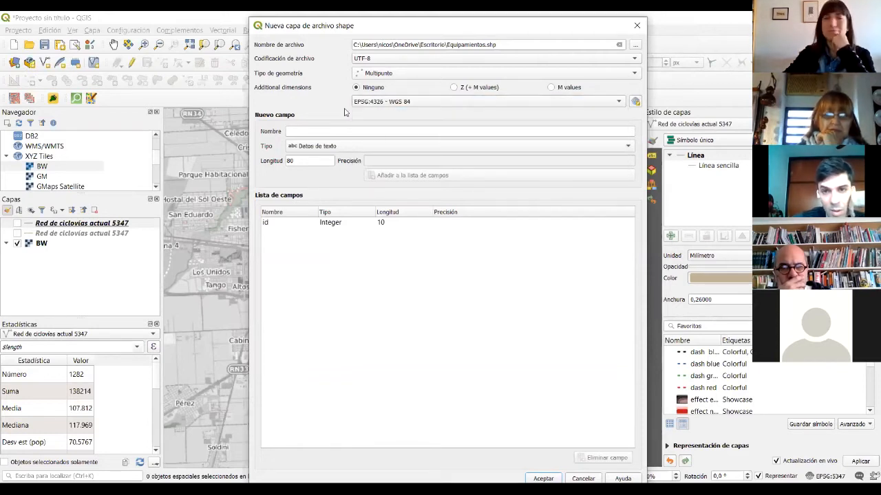
# - Set the layer's CRS to EPSG:5347 - POSGAR 2007 / Argentina 5
pyautogui.click(636, 102)
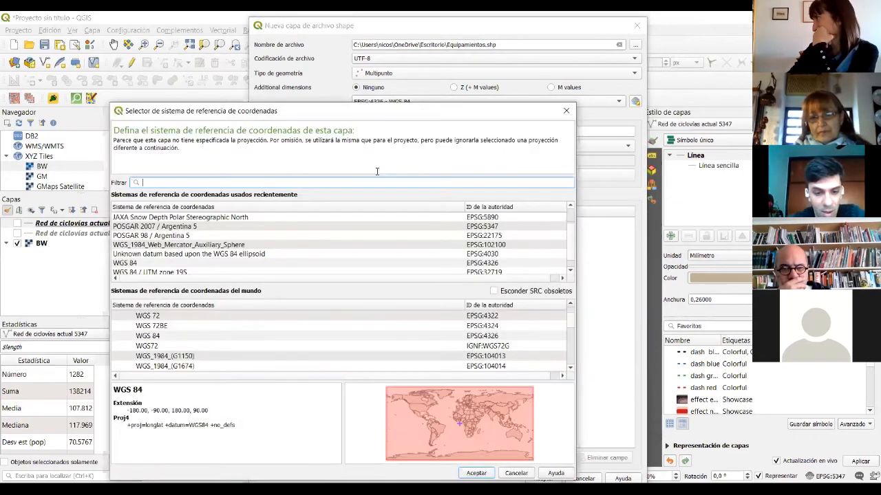
pyautogui.write('53')
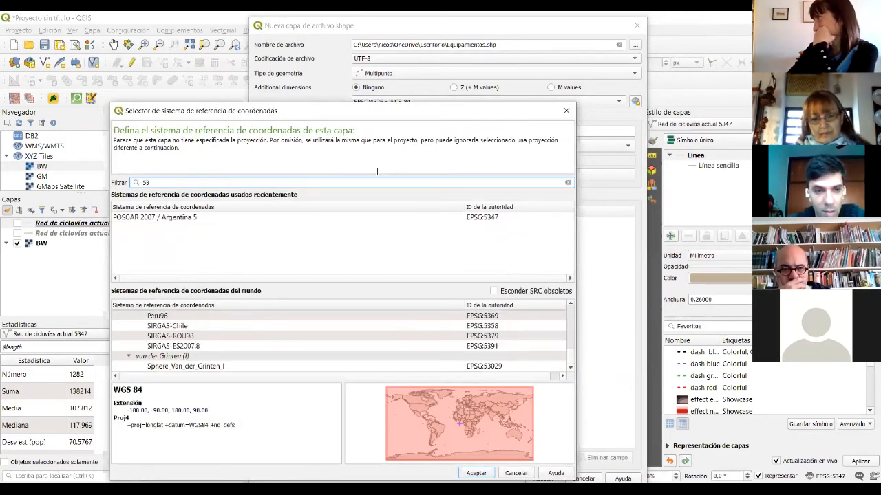
pyautogui.write('47')
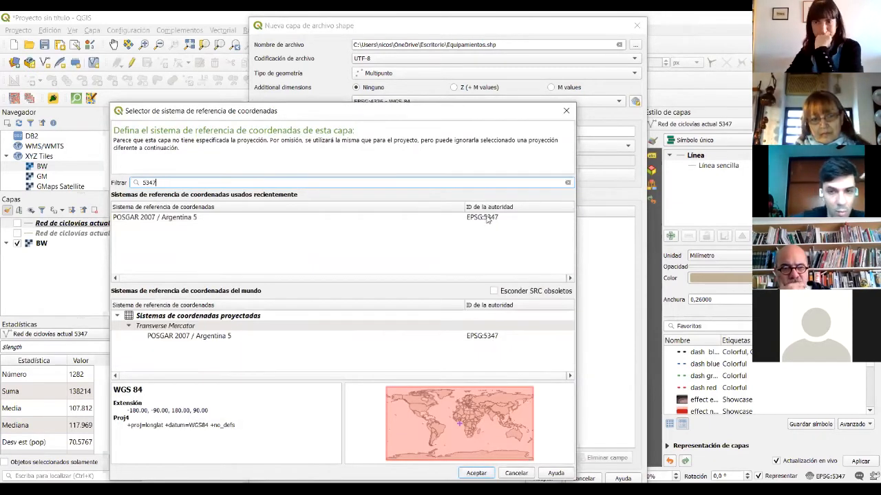
pyautogui.click(269, 220)
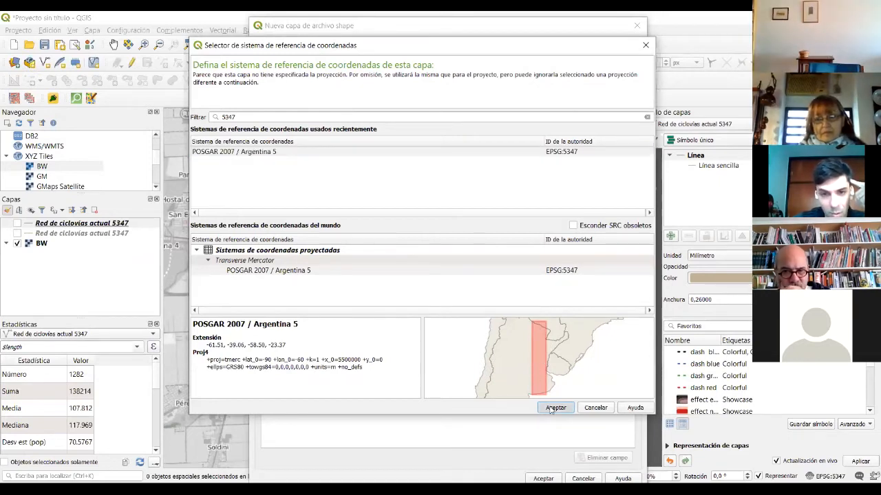
pyautogui.click(555, 407)
pyautogui.moveTo(398, 33)
pyautogui.mouseDown()
pyautogui.moveTo(401, 62)
pyautogui.moveTo(404, 42)
pyautogui.mouseUp()
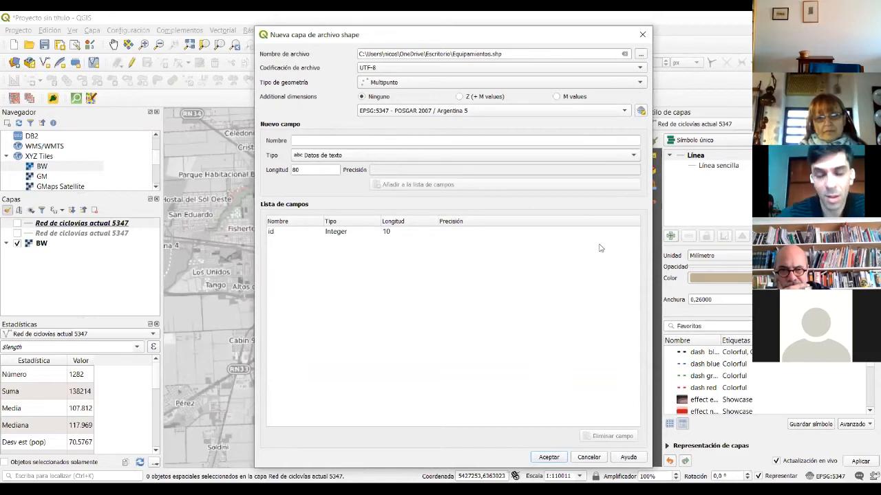
# - Add a text field named Calle with length 120 to the fields list
pyautogui.click(301, 141)
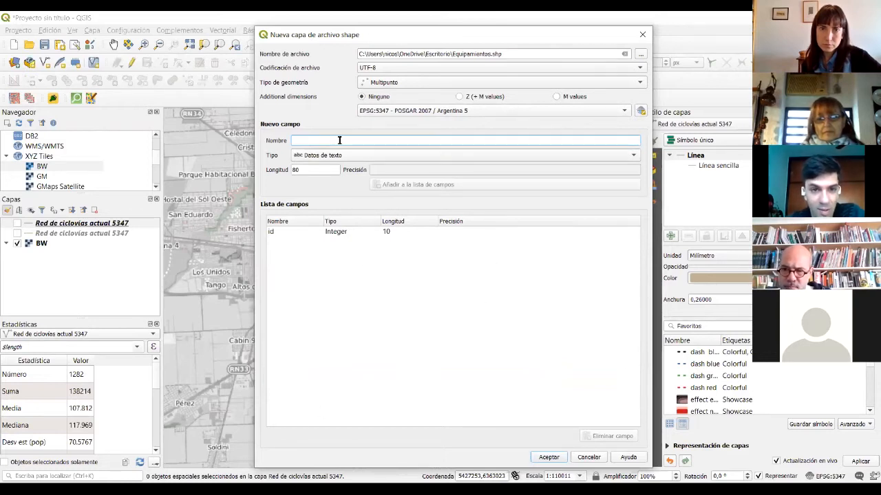
pyautogui.write('Calle')
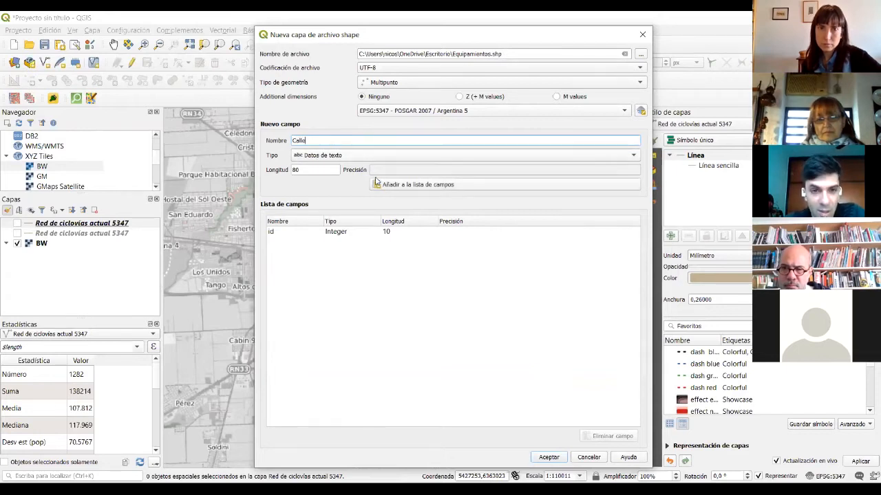
pyautogui.click(374, 154)
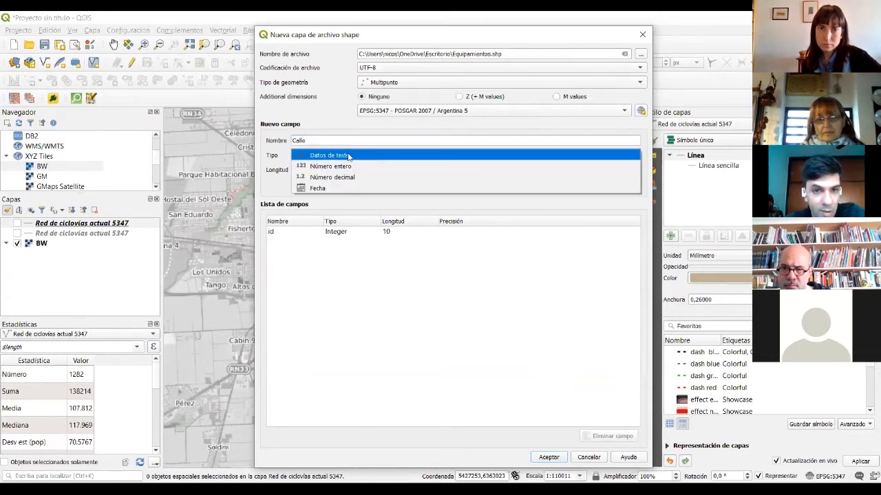
pyautogui.click(348, 155)
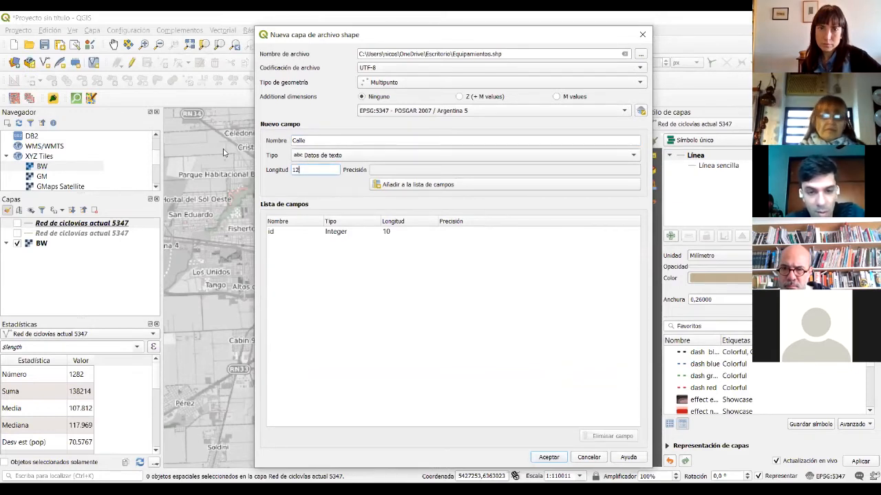
pyautogui.click(419, 184)
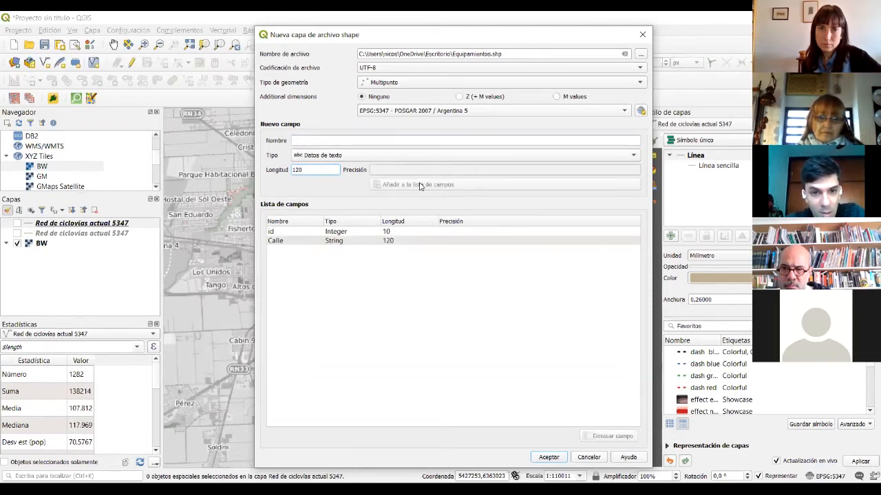
# - Name the next field NUM, replacing the initially typed 'Numero'
pyautogui.click(370, 137)
pyautogui.write('N')
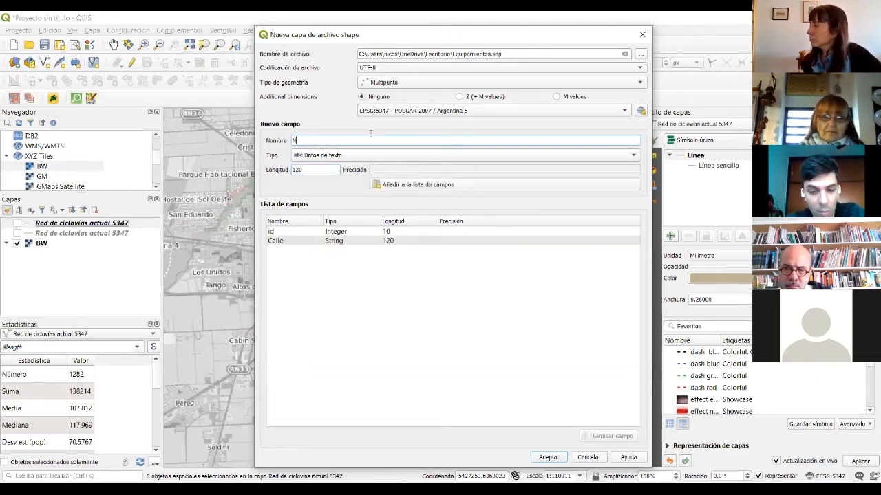
pyautogui.write('ume')
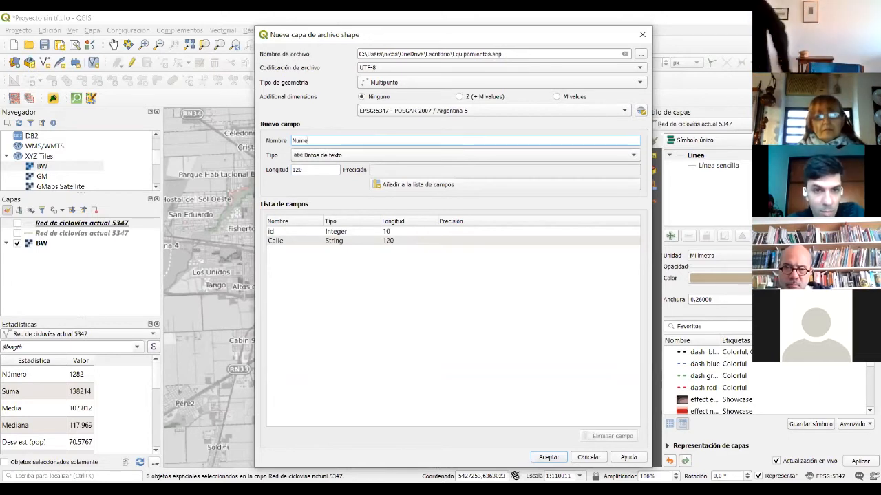
pyautogui.write('ro')
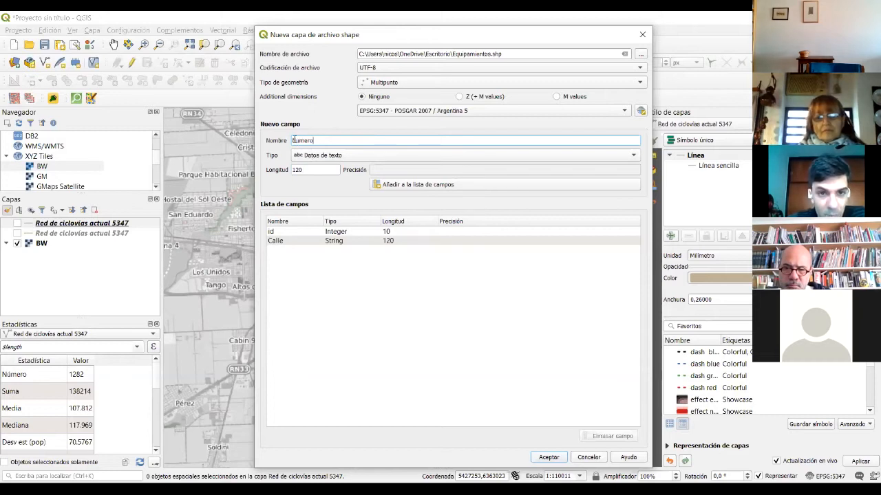
pyautogui.moveTo(317, 140); pyautogui.dragTo(286, 138)
pyautogui.click(325, 139)
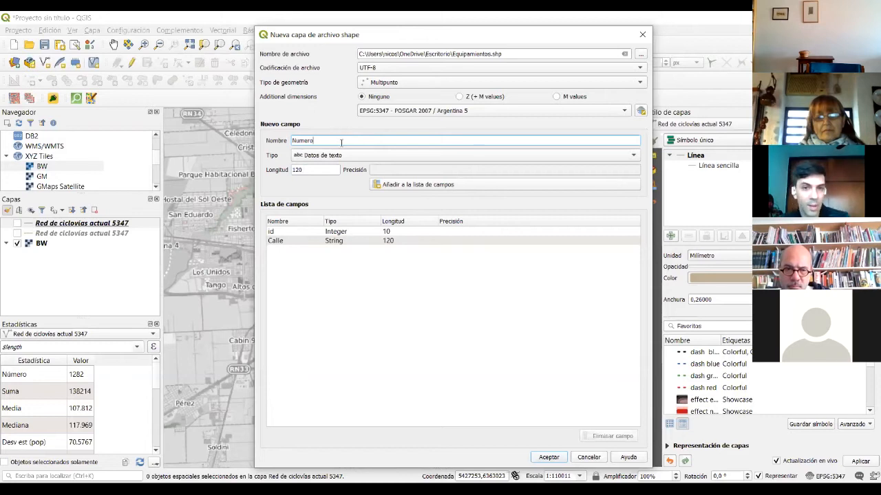
pyautogui.moveTo(326, 139); pyautogui.dragTo(289, 139)
pyautogui.click(316, 140)
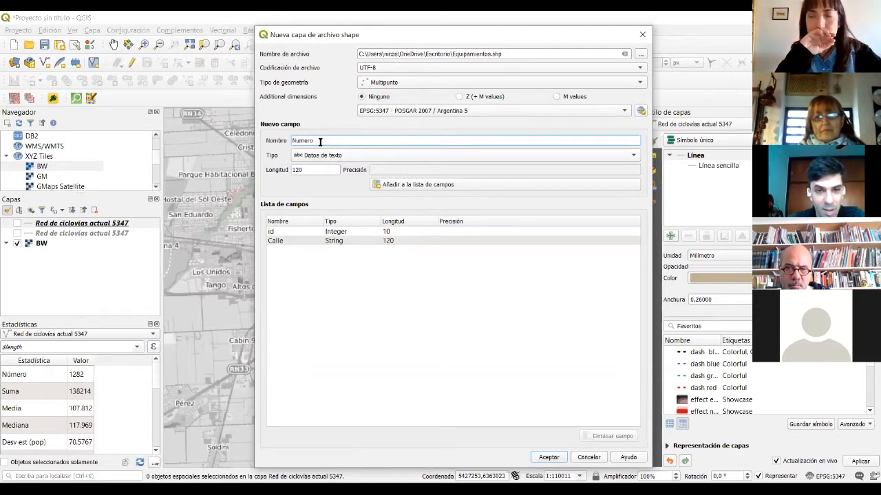
pyautogui.moveTo(296, 140); pyautogui.dragTo(322, 141)
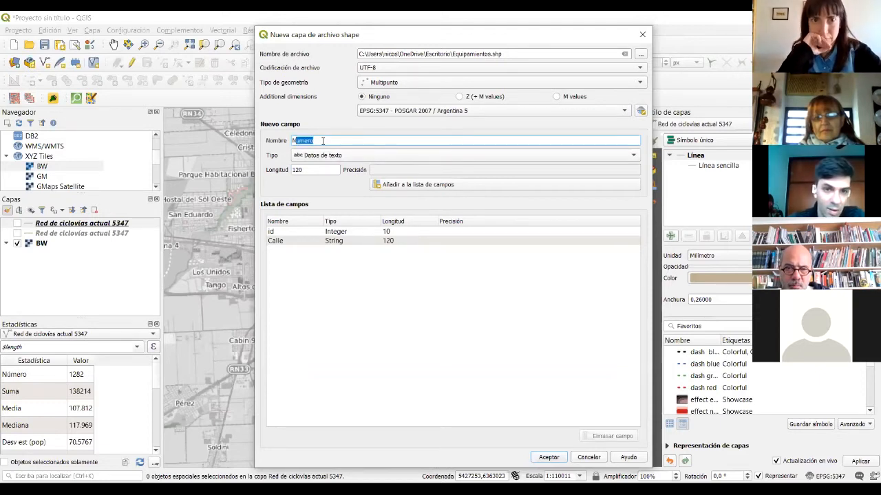
pyautogui.write('NUM')
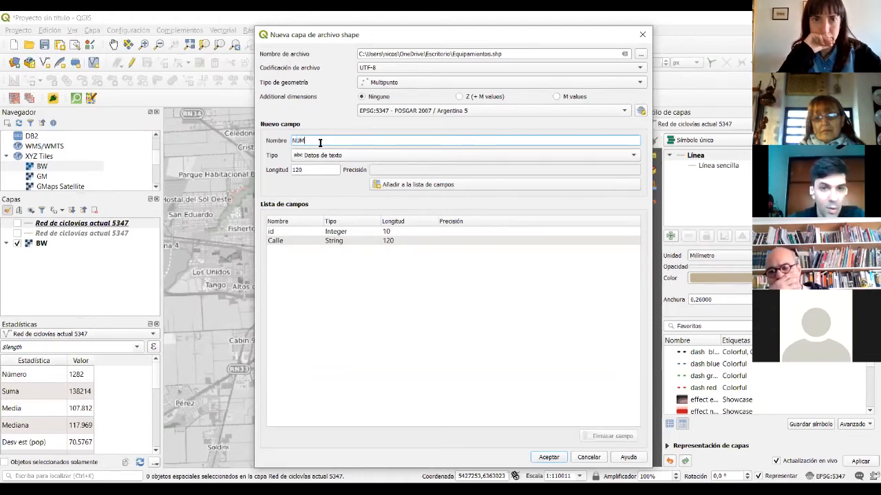
pyautogui.write('_')
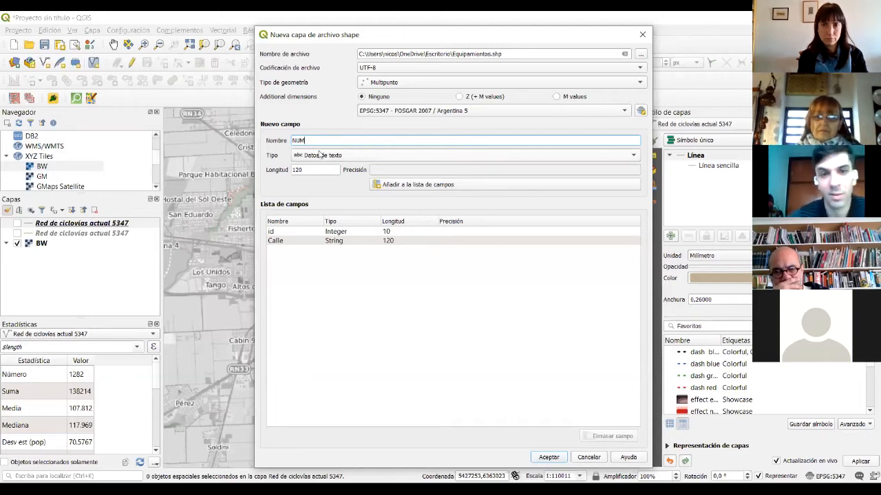
# - Make the NUM field a whole number (Número entero) and edit its length
pyautogui.click(317, 156)
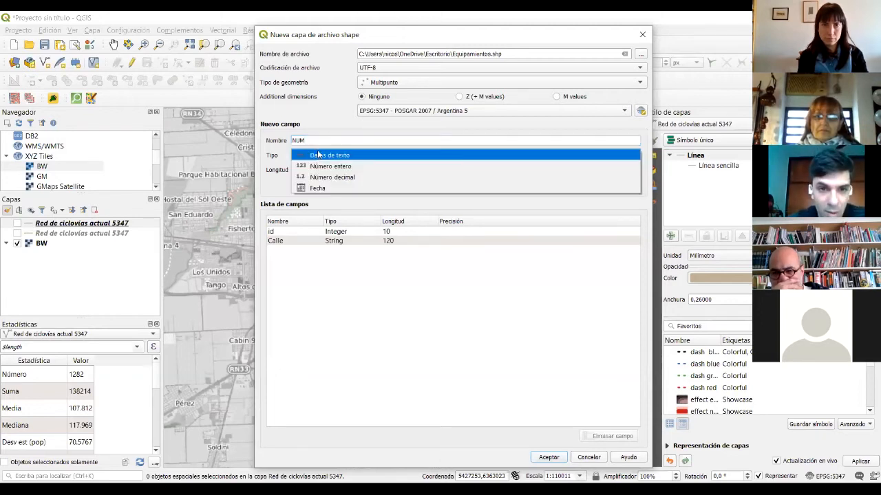
pyautogui.click(317, 166)
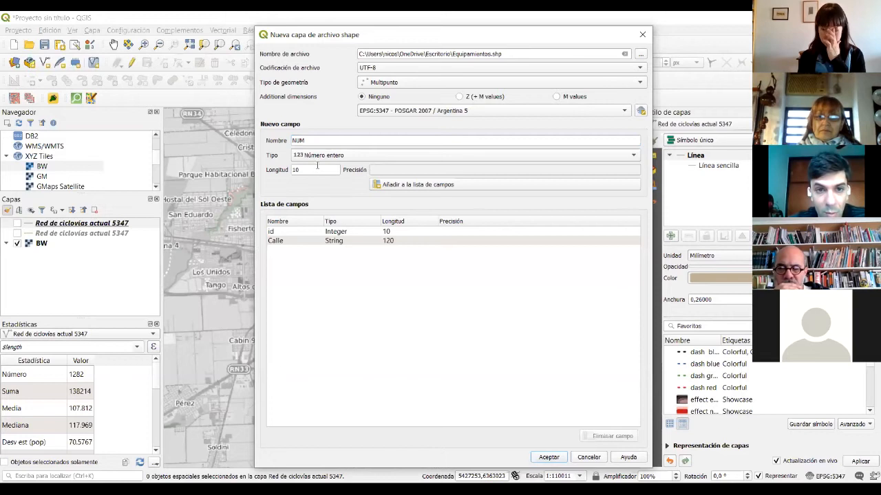
pyautogui.doubleClick(307, 170)
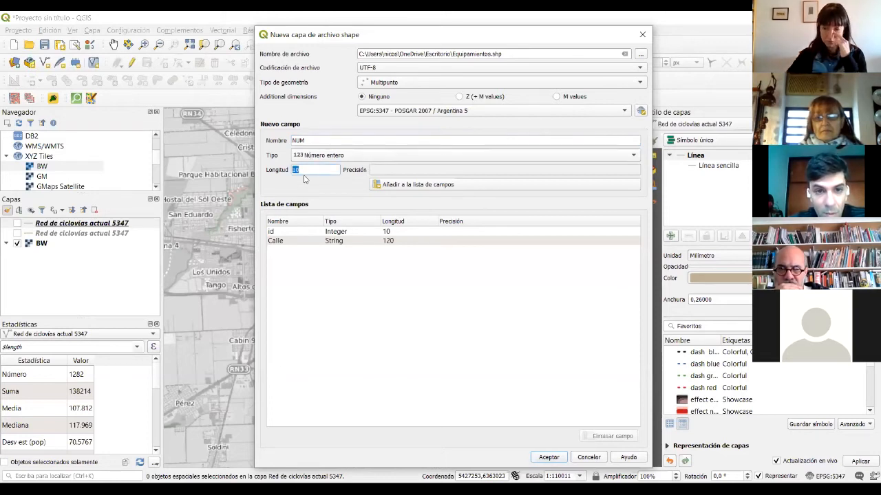
pyautogui.write('2')
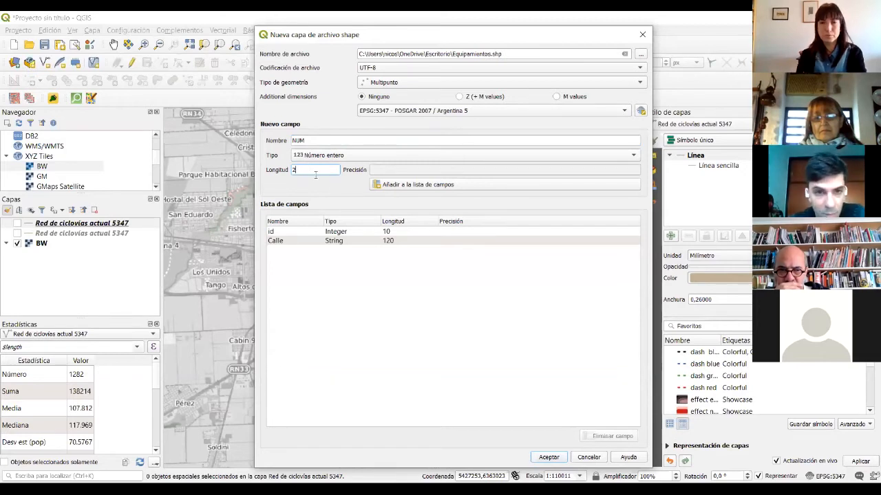
pyautogui.write('10')
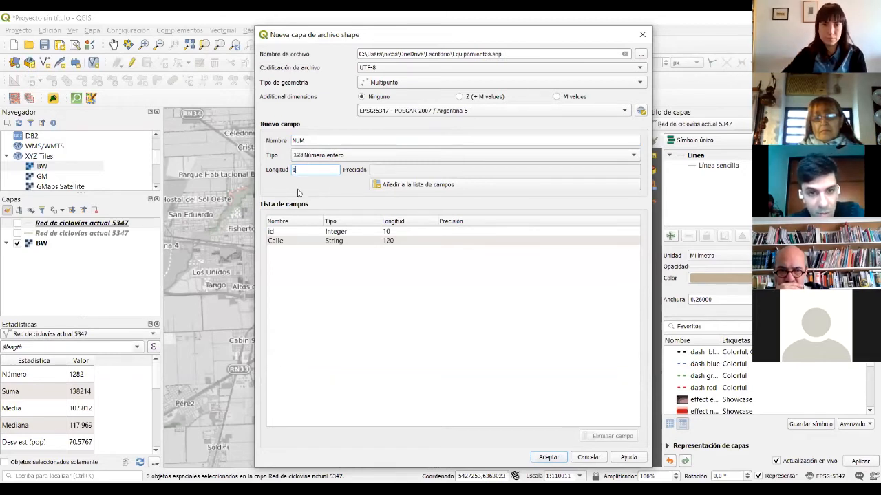
# - Add the NUM field, define a text field Tipo, and create the Equipamientos layer
pyautogui.click(447, 185)
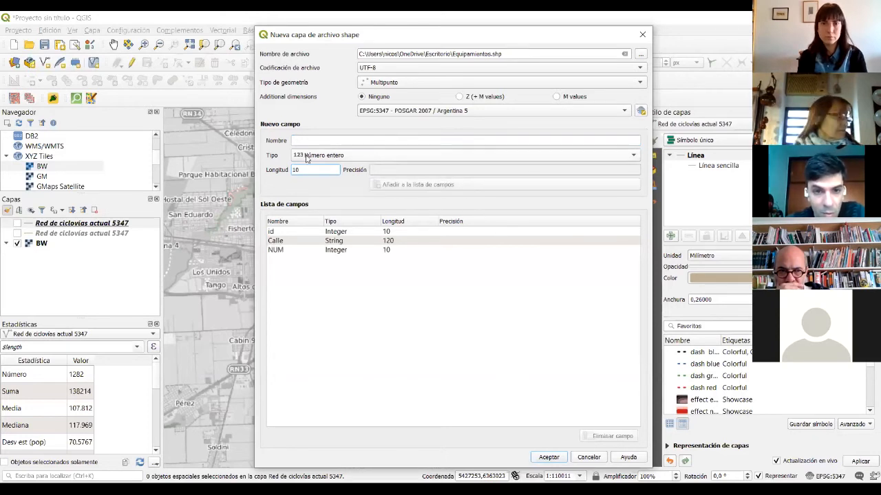
pyautogui.click(308, 141)
pyautogui.write('Tip')
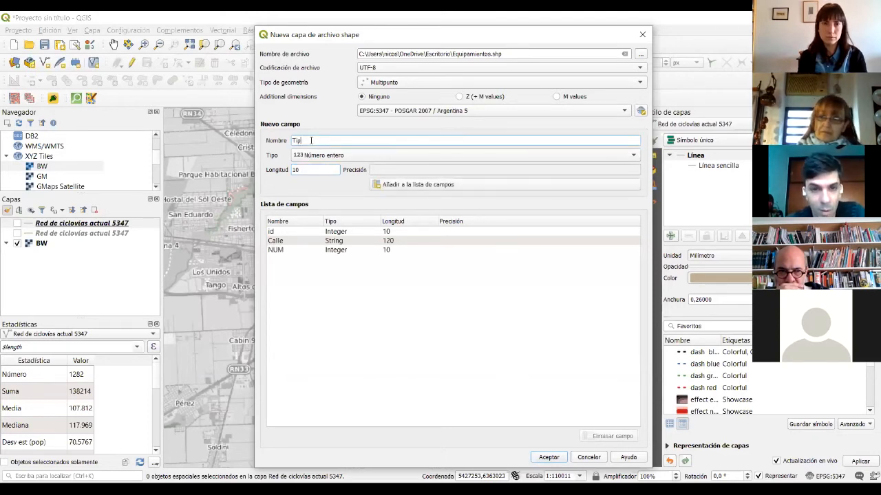
pyautogui.write('o')
pyautogui.click(334, 155)
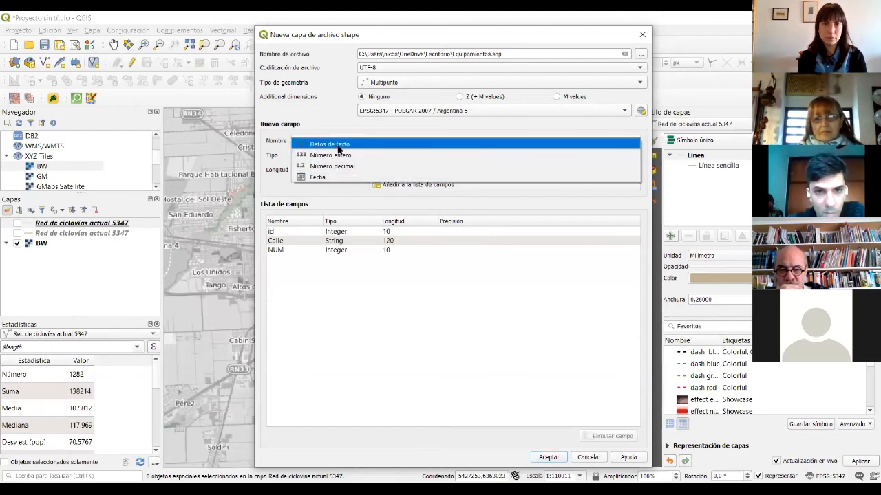
pyautogui.click(330, 144)
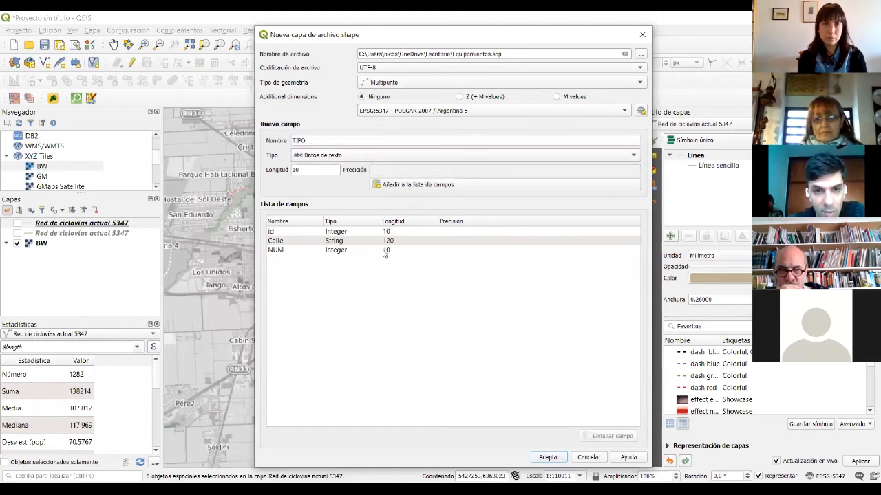
pyautogui.click(550, 457)
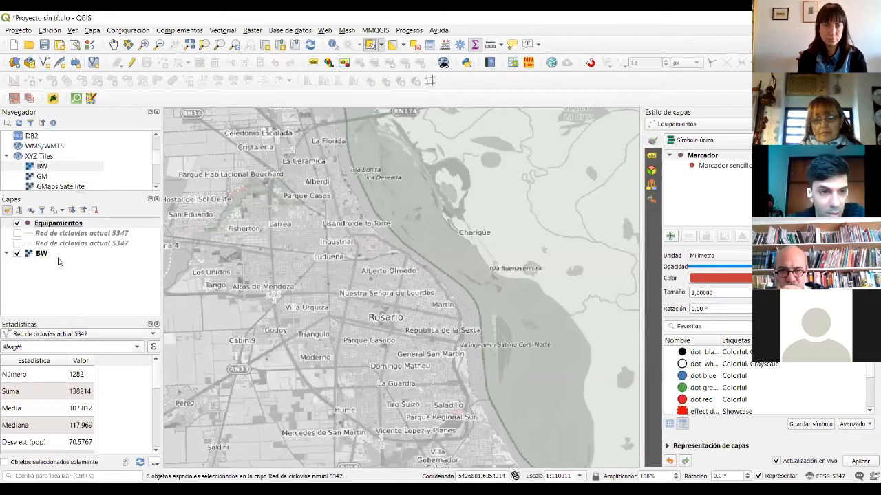
# - Toggle the BW basemap off and on, then switch Equipamientos into edit mode
pyautogui.click(49, 226)
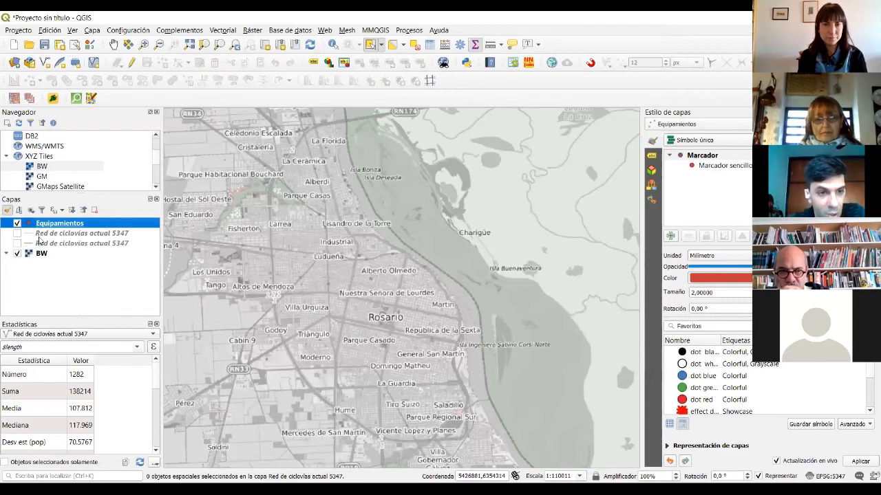
pyautogui.click(17, 253)
pyautogui.click(325, 262)
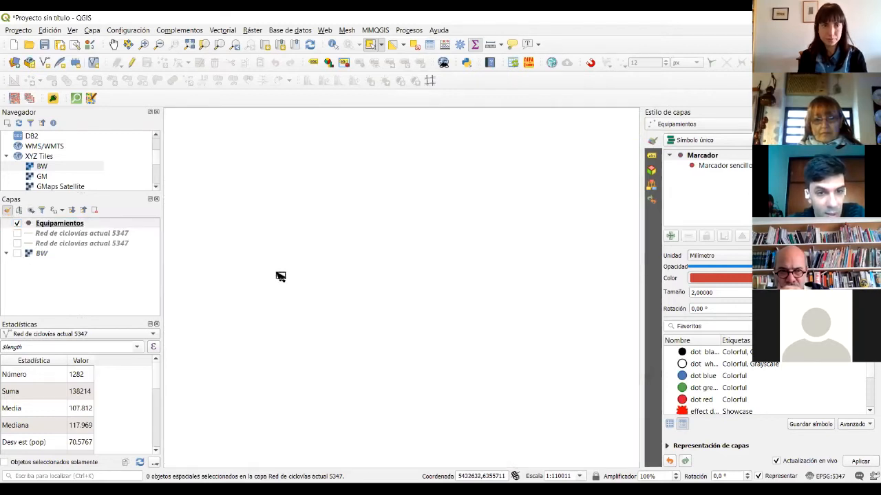
pyautogui.scroll(-1, 324, 261)
pyautogui.scroll(1, 327, 264)
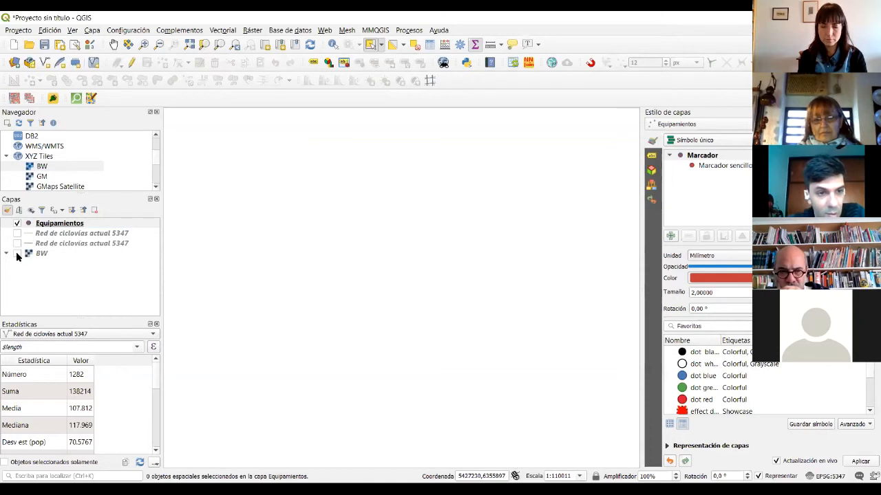
pyautogui.click(18, 253)
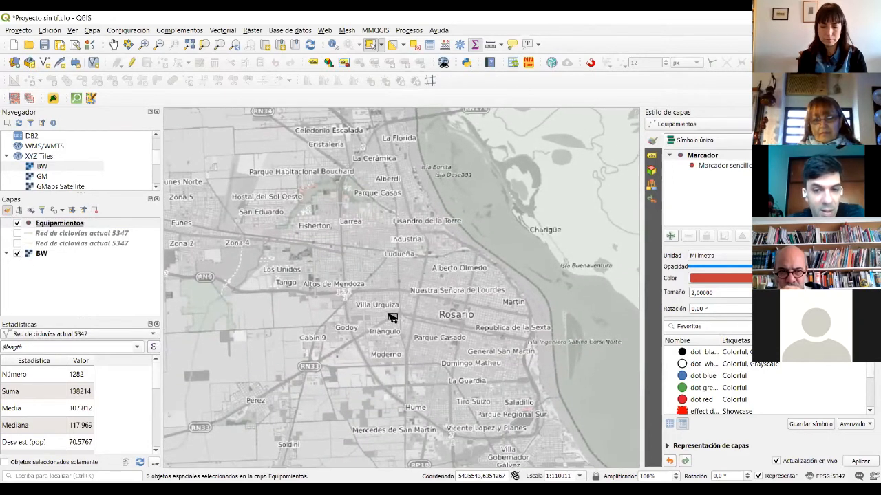
pyautogui.click(60, 225)
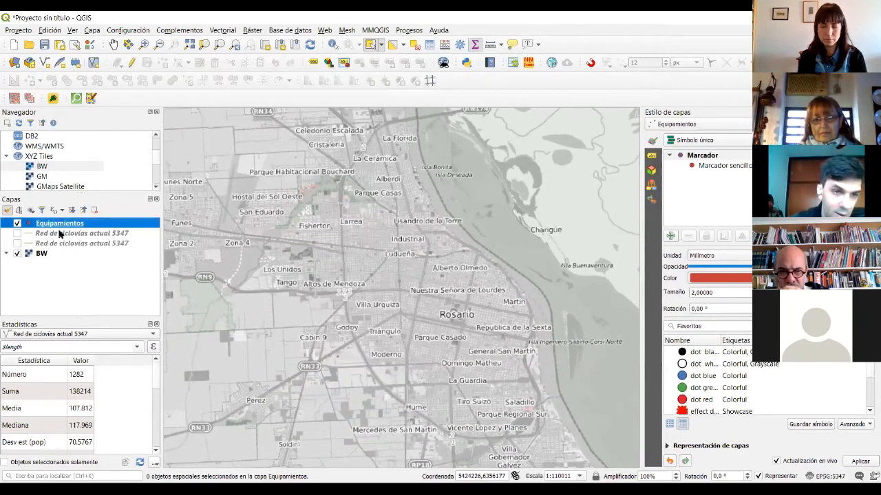
pyautogui.click(131, 63)
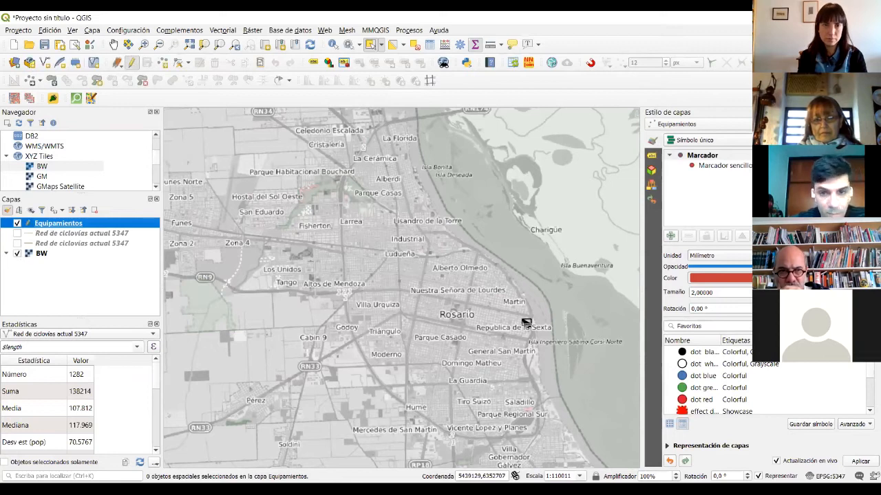
pyautogui.scroll(1, 507, 315)
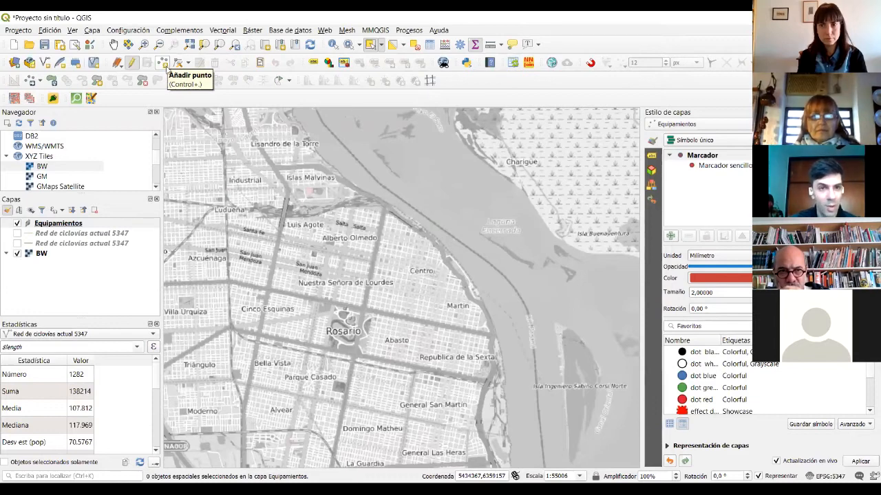
# - With Add Point Feature, zoom toward the river and place a point near Rosario Central
pyautogui.click(162, 63)
pyautogui.scroll(1, 408, 326)
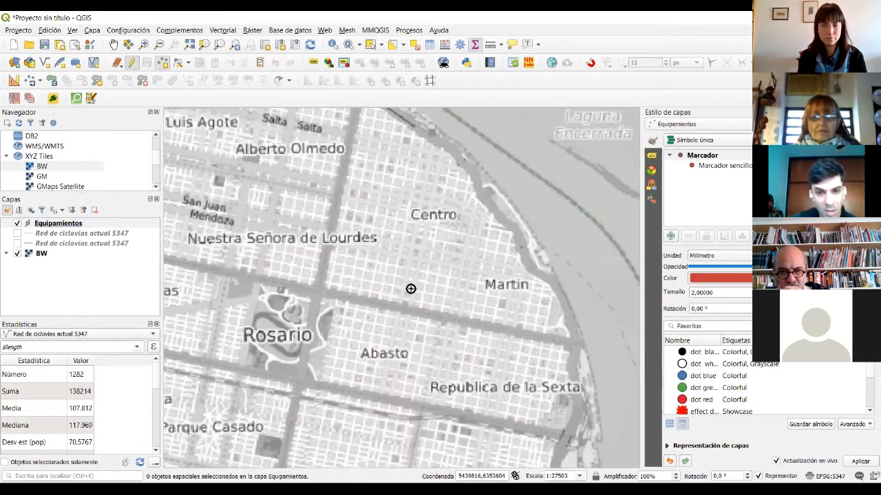
pyautogui.scroll(1, 401, 275)
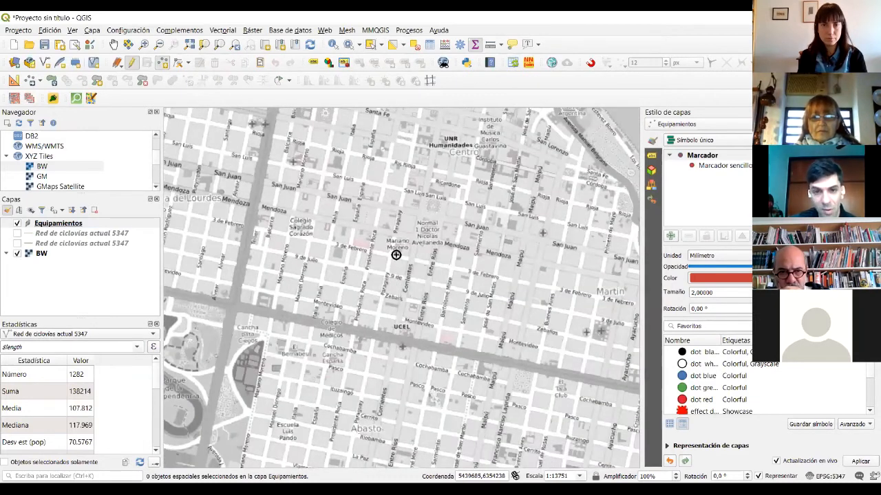
pyautogui.scroll(1, 395, 255)
pyautogui.scroll(1, 354, 247)
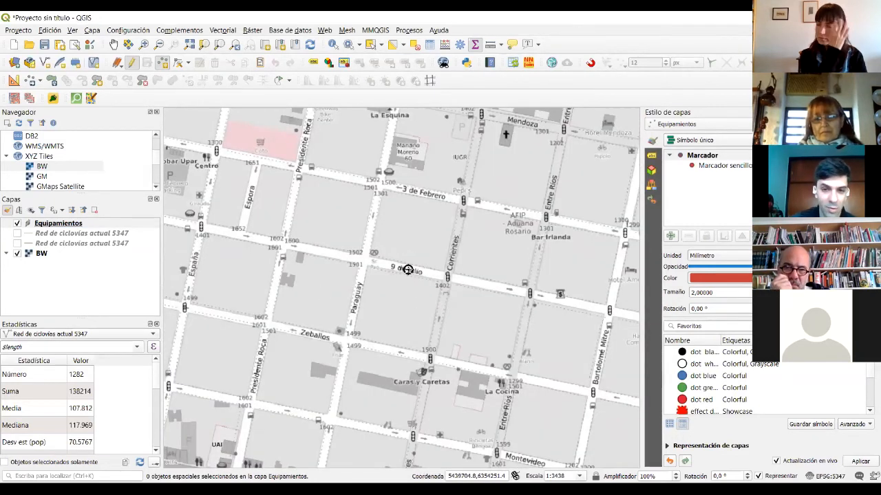
pyautogui.scroll(-2, 387, 230)
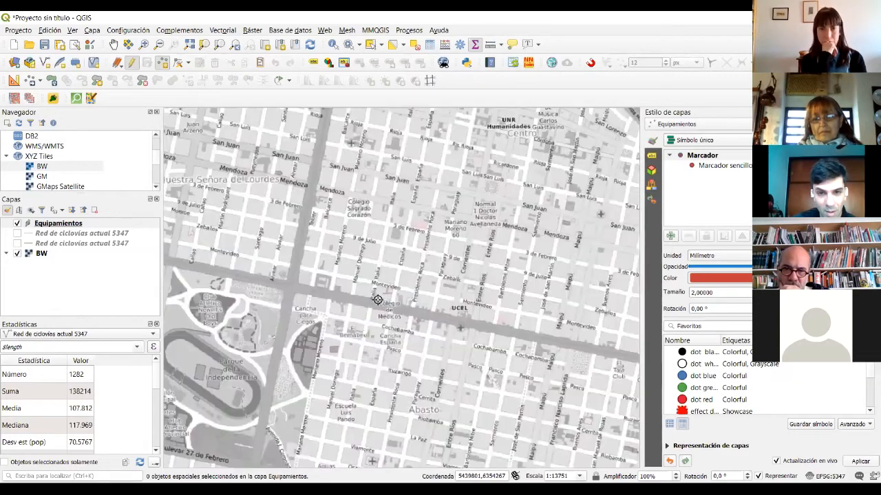
pyautogui.moveTo(573, 232); pyautogui.dragTo(450, 251)
pyautogui.moveTo(476, 210)
pyautogui.mouseDown()
pyautogui.moveTo(434, 226)
pyautogui.moveTo(442, 309)
pyautogui.moveTo(457, 345)
pyautogui.mouseUp()
pyautogui.scroll(1, 430, 213)
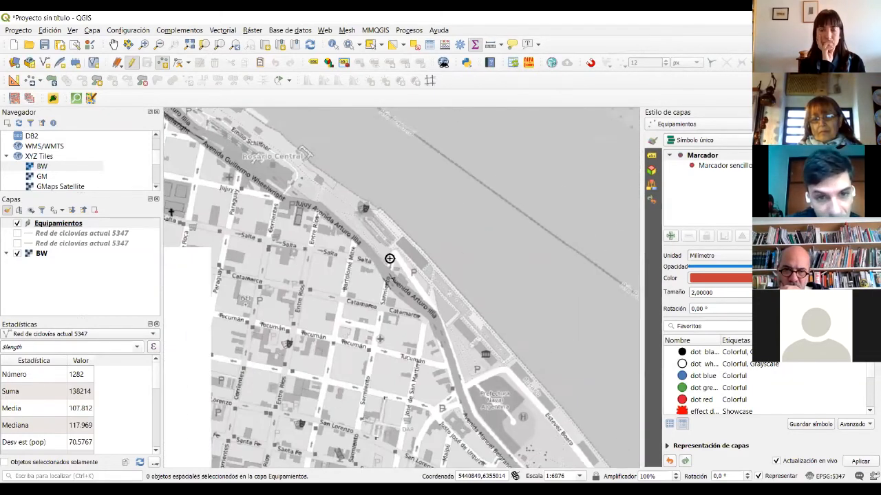
pyautogui.scroll(-1, 336, 255)
pyautogui.scroll(1, 354, 302)
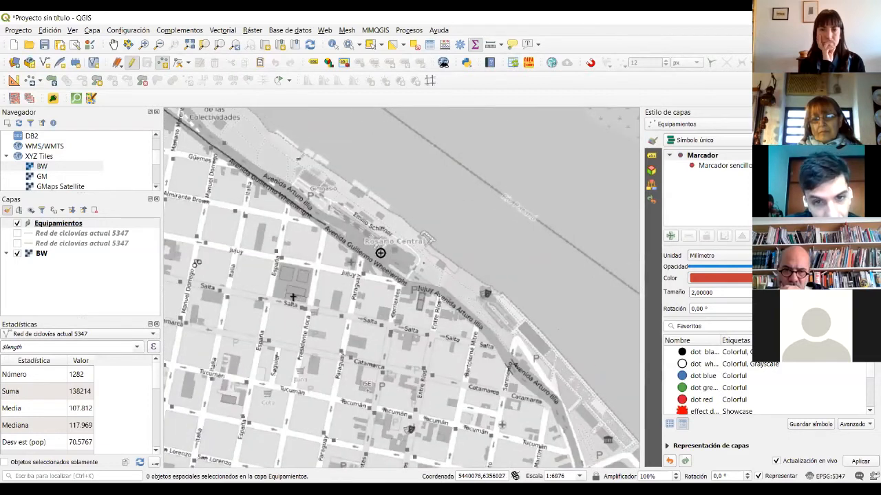
pyautogui.scroll(1, 387, 318)
pyautogui.scroll(1, 372, 289)
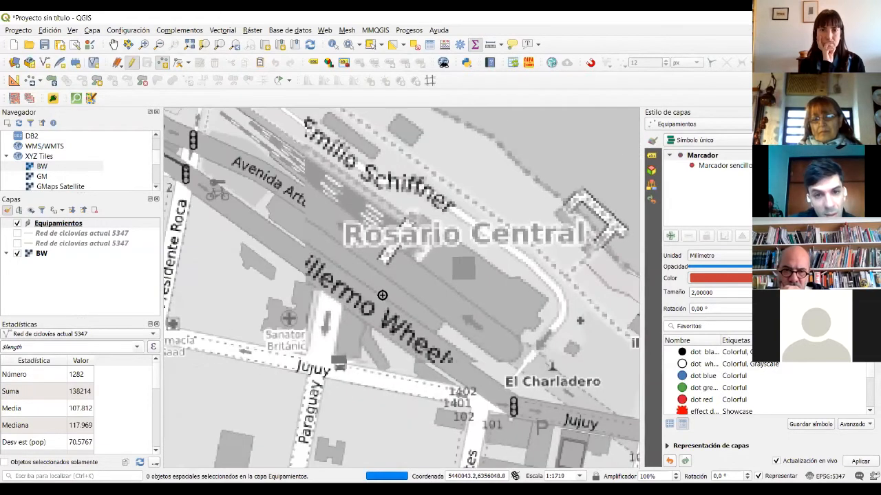
pyautogui.click(468, 263)
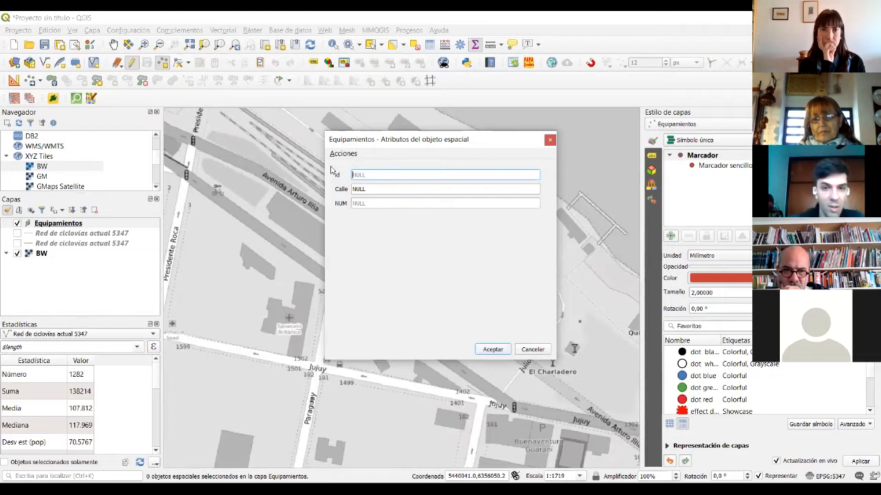
pyautogui.click(398, 188)
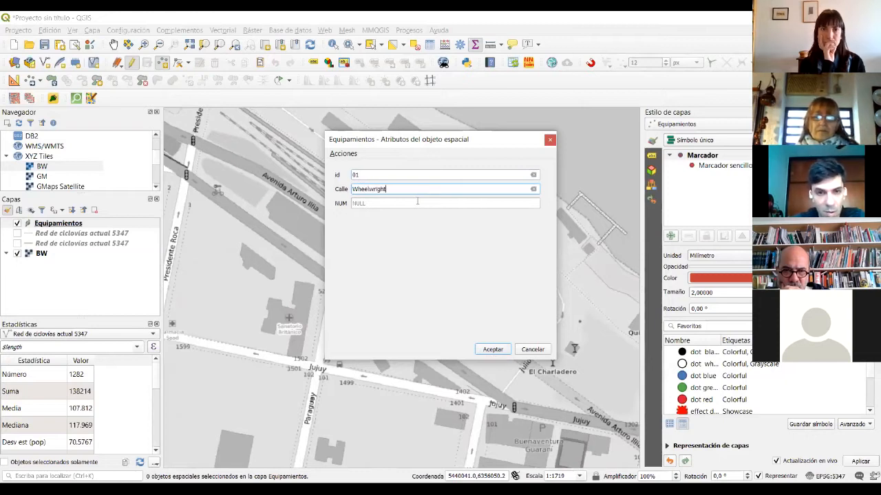
pyautogui.click(417, 201)
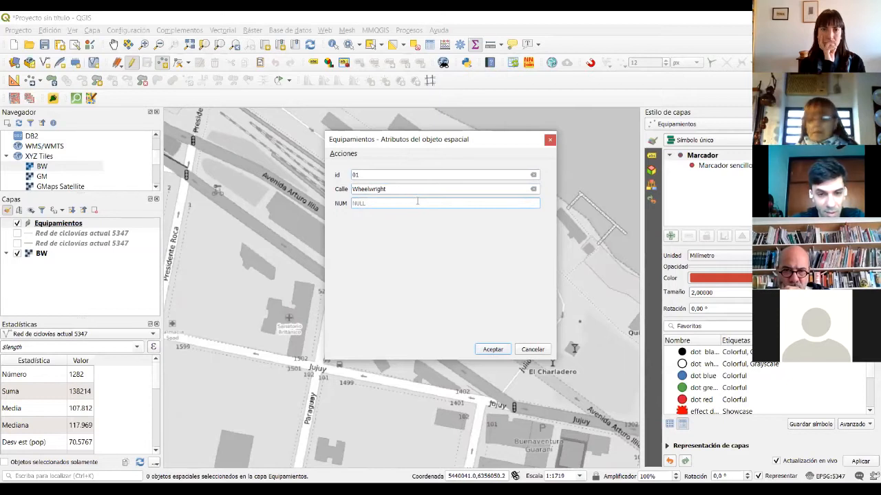
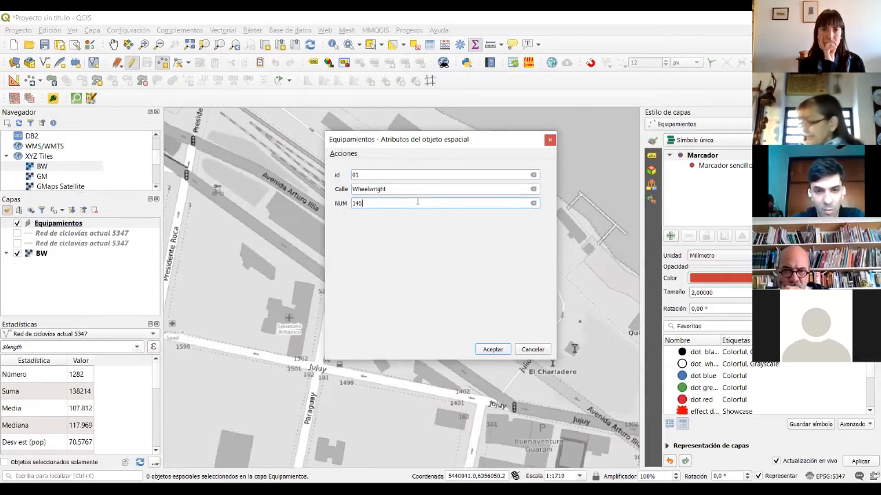
pyautogui.click(491, 349)
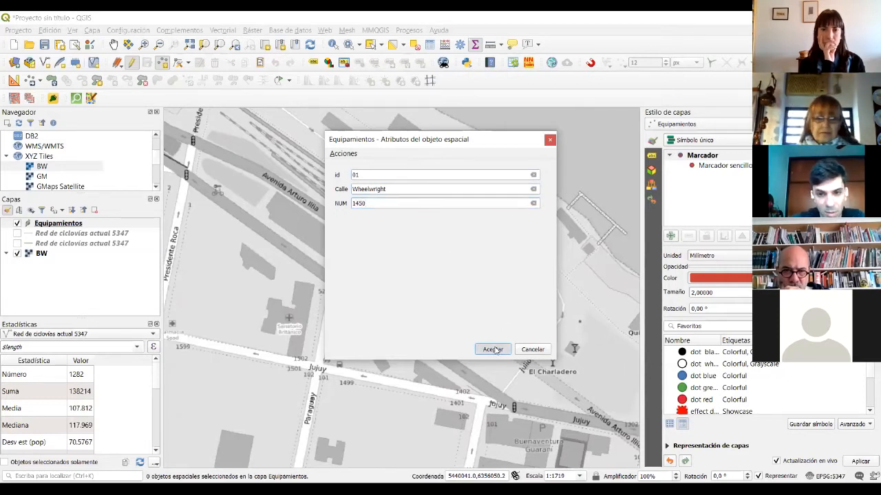
# - Toggle the BW basemap off and on, then reselect the Equipamientos layer
pyautogui.click(13, 256)
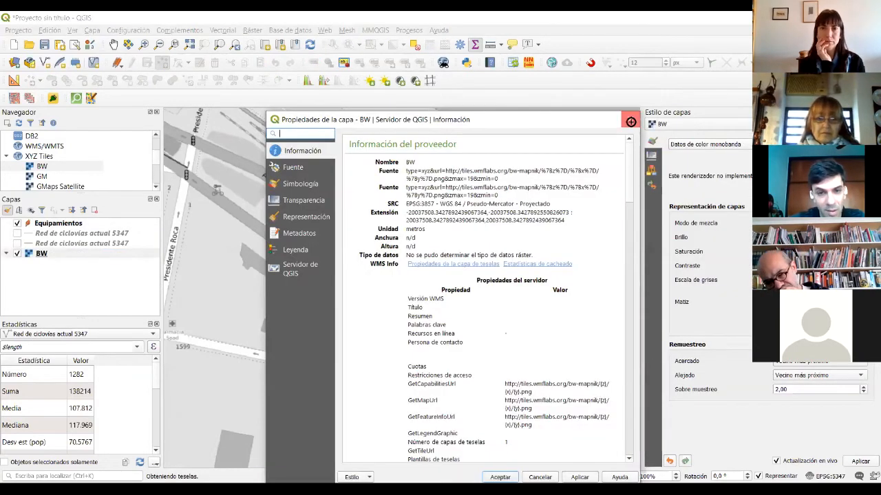
pyautogui.click(631, 121)
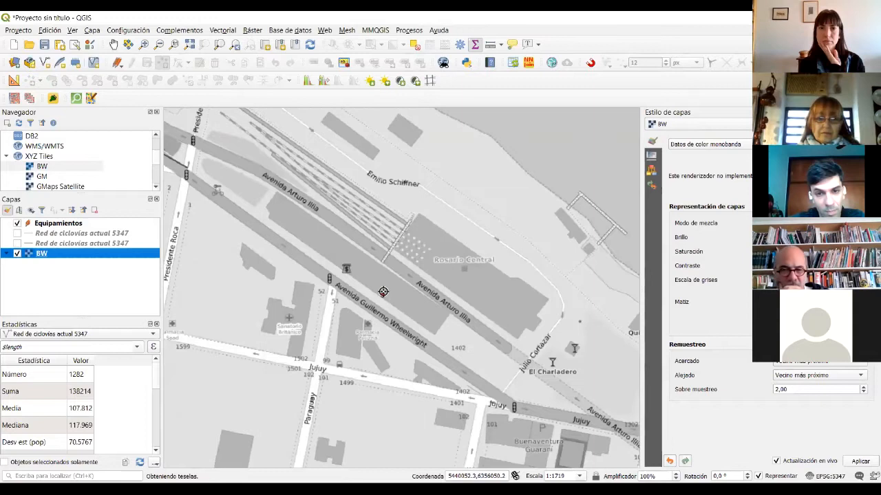
pyautogui.press('space')
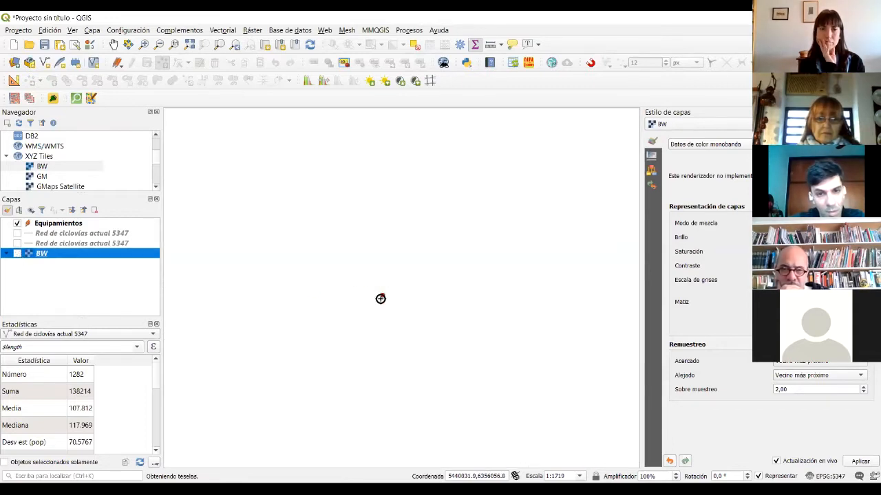
pyautogui.press('space')
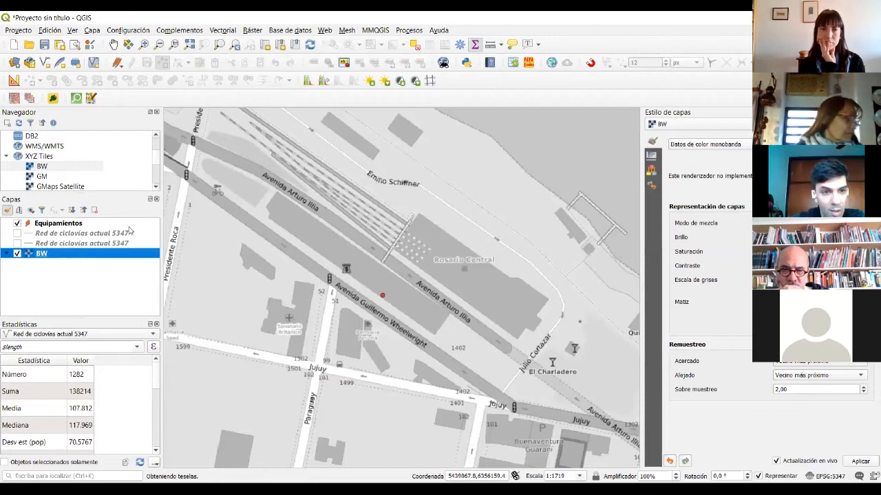
pyautogui.click(97, 226)
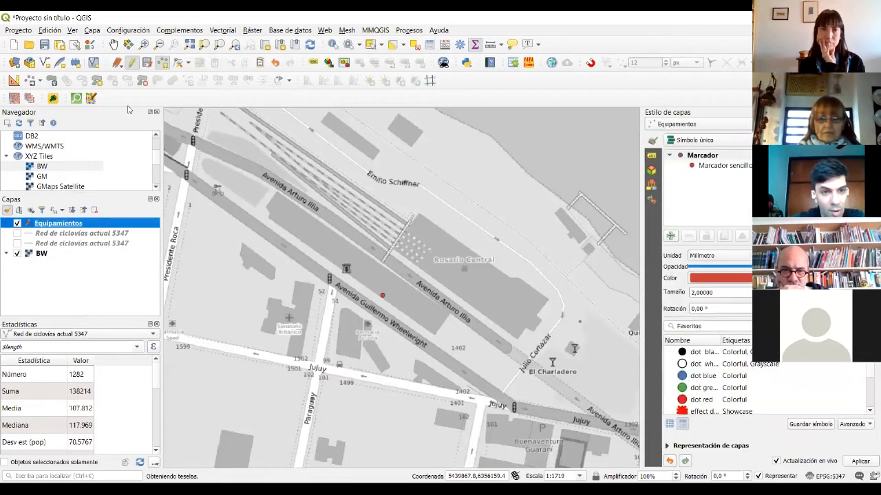
# - Stop editing Equipamientos, save the new point, and zoom in on it
pyautogui.click(133, 63)
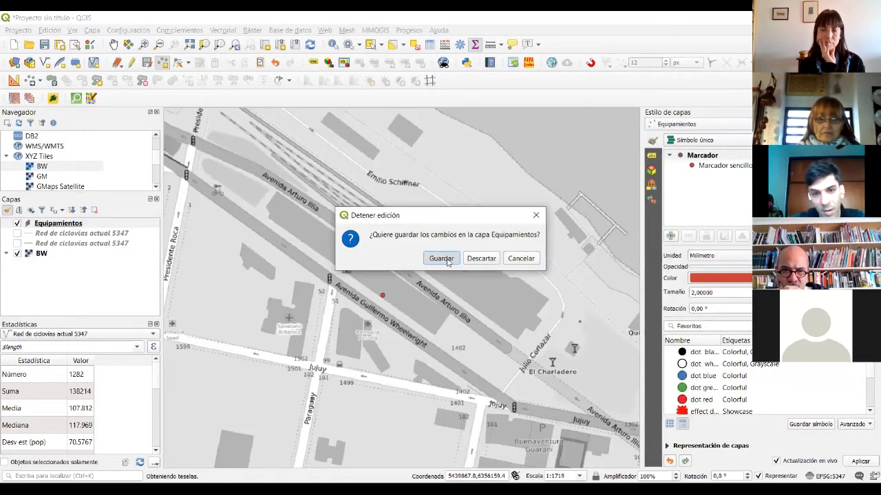
pyautogui.click(441, 259)
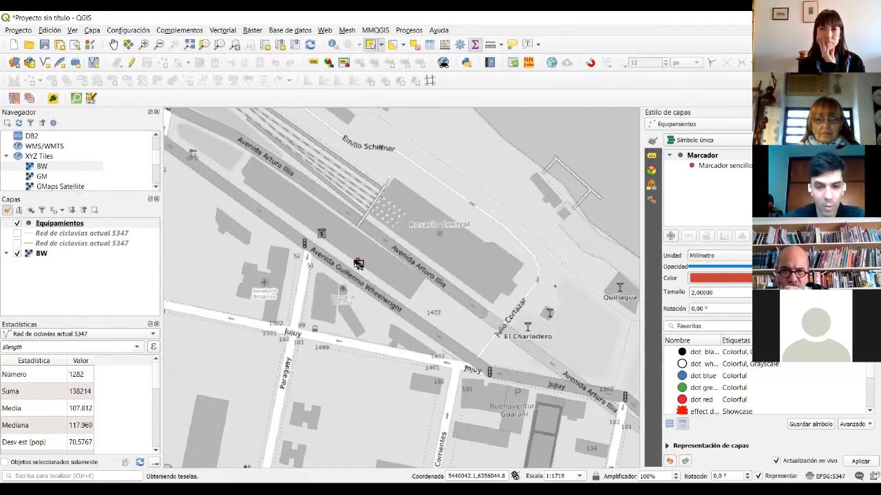
pyautogui.scroll(1, 364, 274)
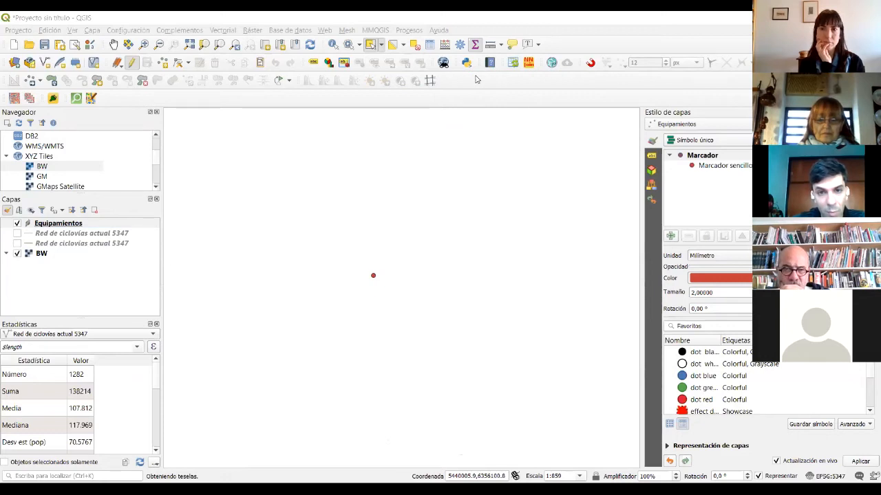
# - Add a text field NOM with length 100 to Equipamientos
pyautogui.click(475, 77)
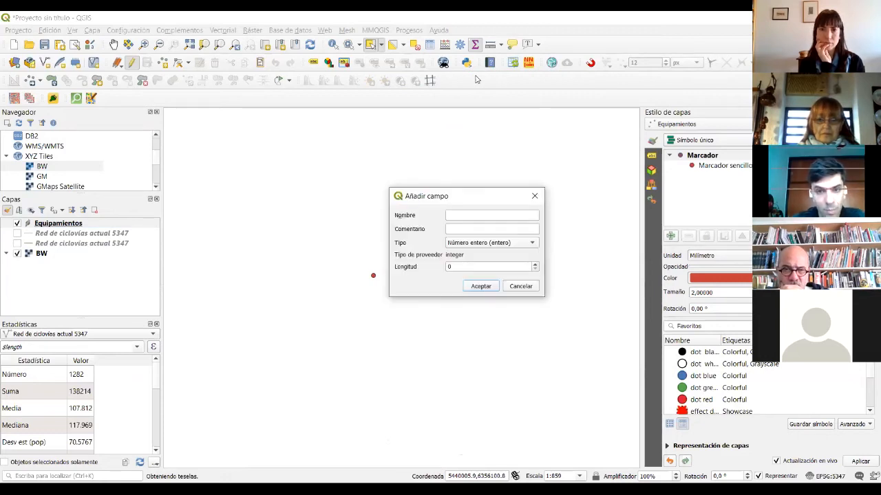
pyautogui.write('NOM')
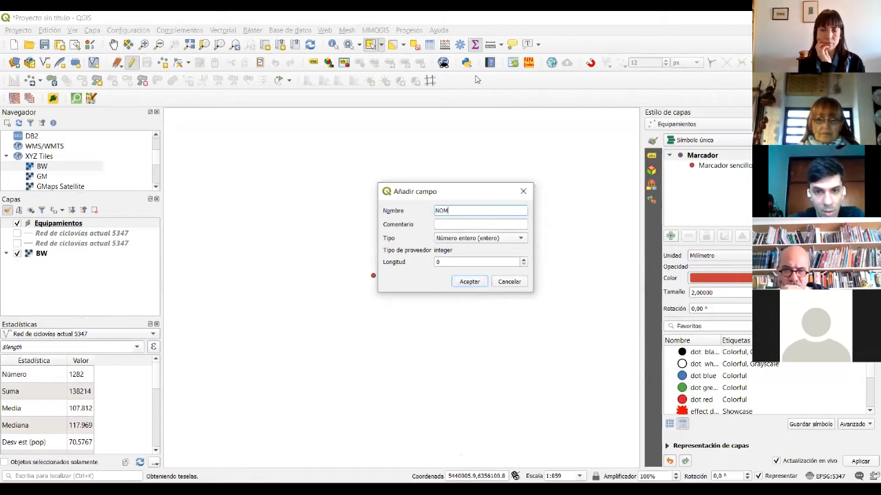
pyautogui.click(480, 238)
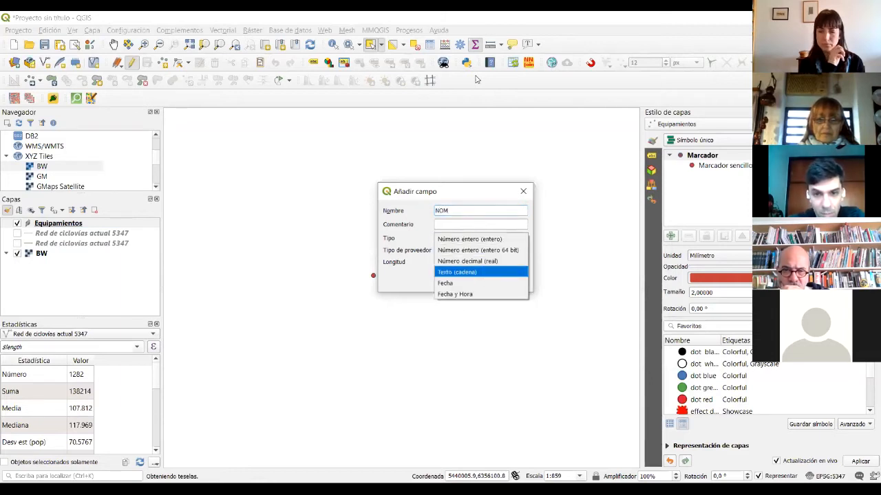
pyautogui.click(457, 272)
pyautogui.click(474, 262)
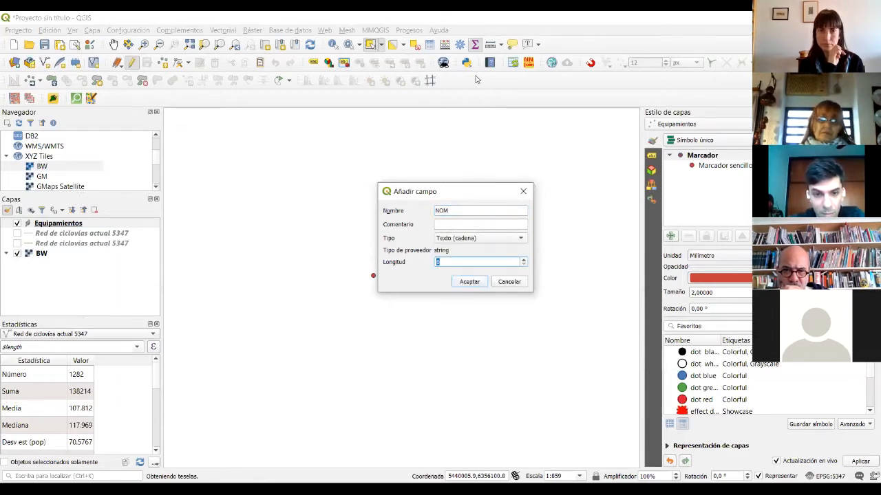
pyautogui.write('100')
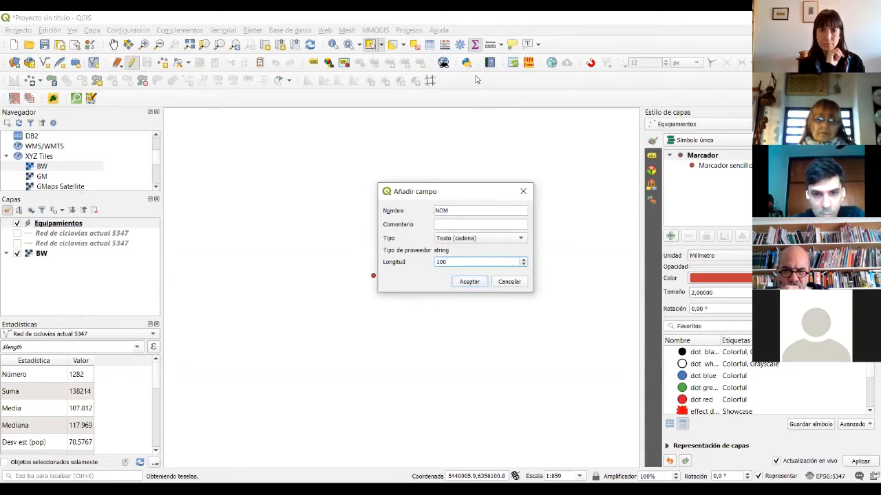
pyautogui.press('Return')
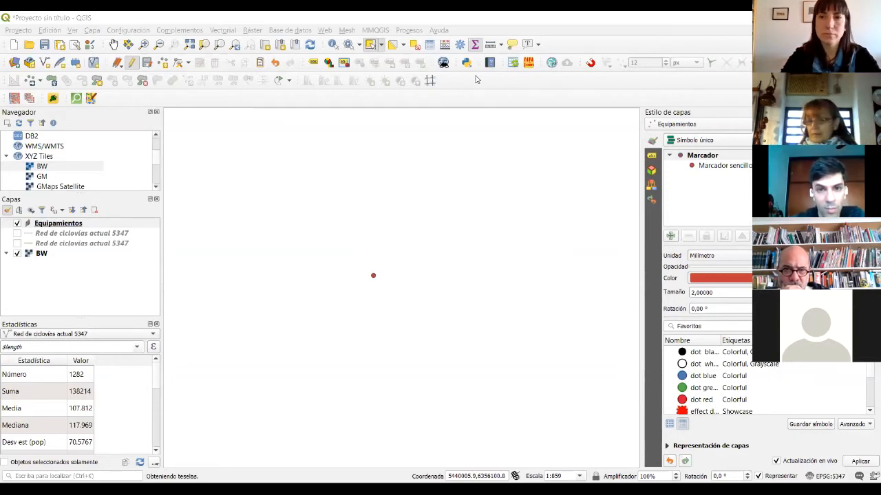
# - Add a text field Tipo with length 100
pyautogui.click(476, 79)
pyautogui.write('Tipo')
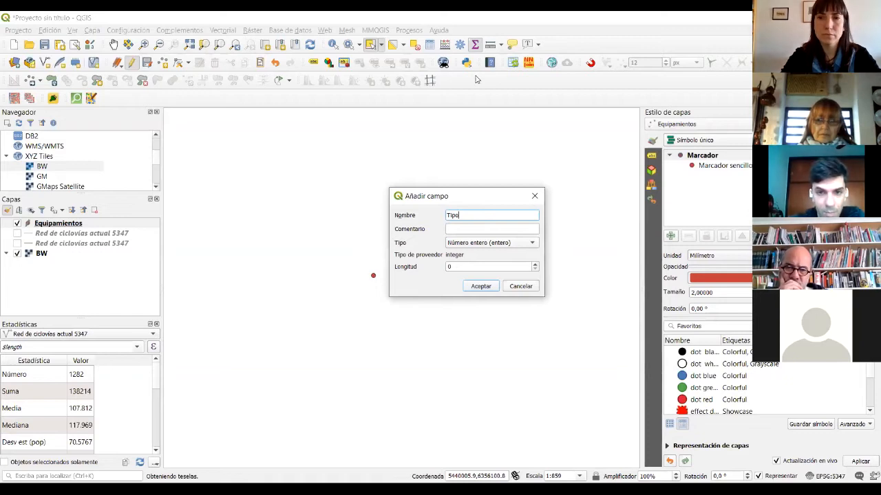
pyautogui.press('Tab')
pyautogui.press('Tab')
pyautogui.hotkey('alt', 'Down')
pyautogui.press('Down')
pyautogui.press('Down')
pyautogui.press('Down')
pyautogui.press('Return')
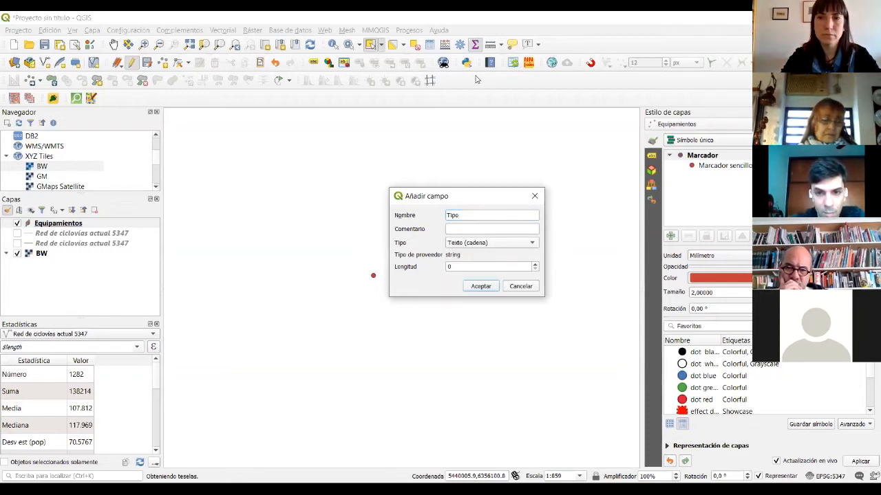
pyautogui.press('Tab')
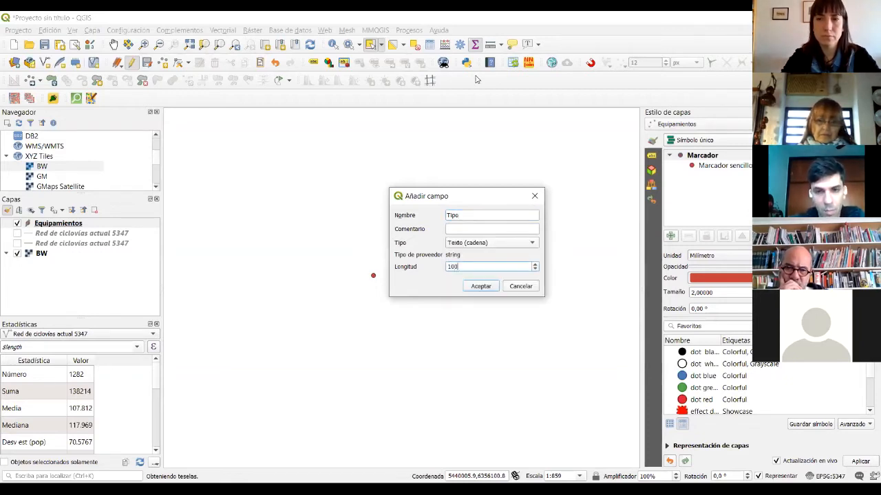
pyautogui.write('100')
pyautogui.press('Return')
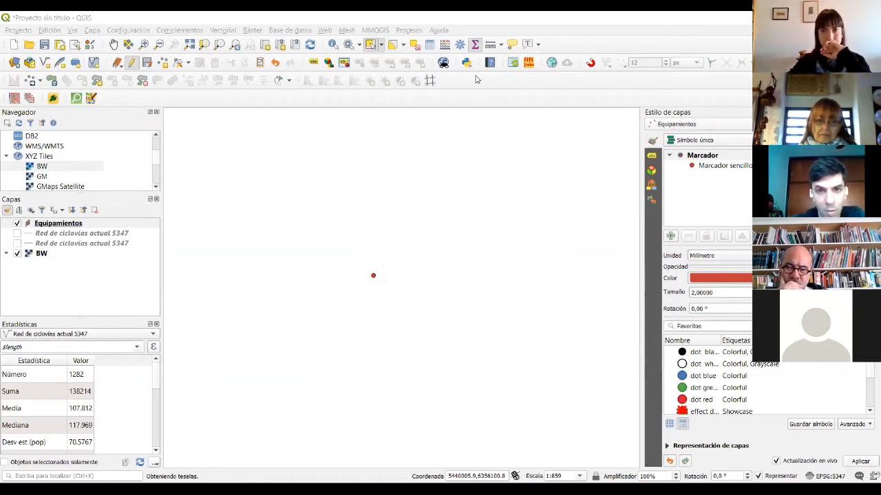
# - Add a text field SUB_T with length 80
pyautogui.click(477, 80)
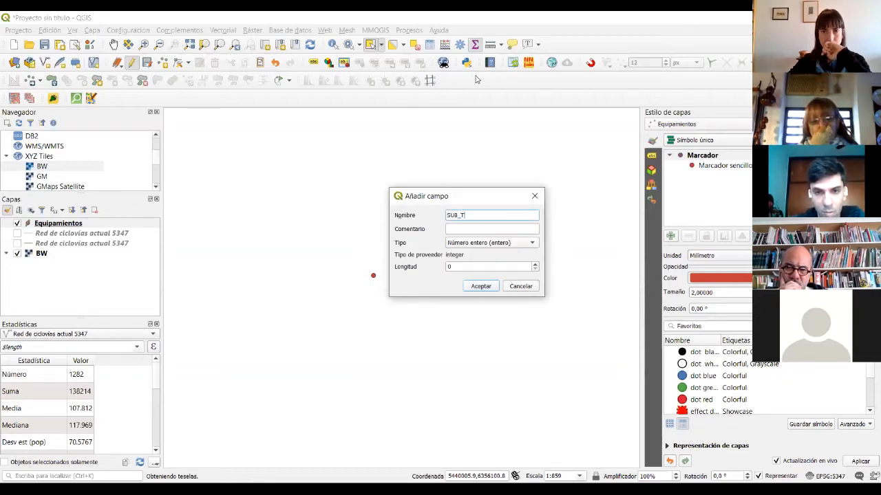
pyautogui.press('Tab')
pyautogui.press('Tab')
pyautogui.press('space')
pyautogui.press('Down')
pyautogui.press('Down')
pyautogui.press('Down')
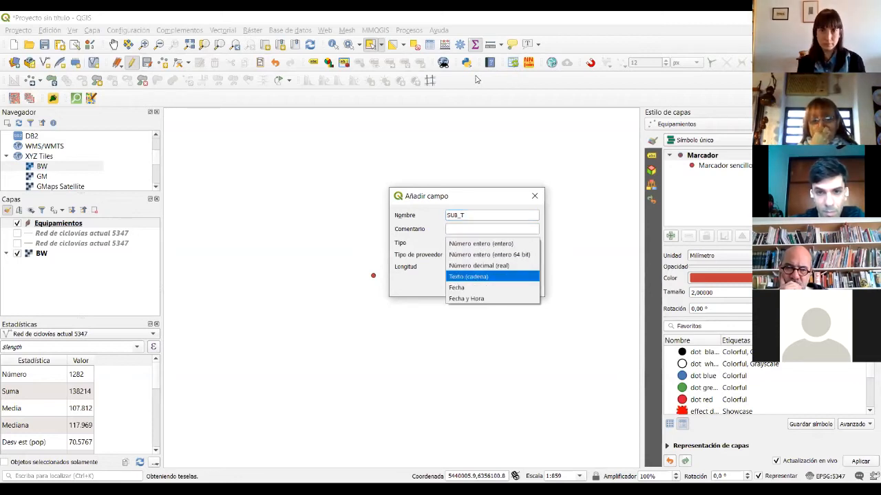
pyautogui.press('Return')
pyautogui.press('Tab')
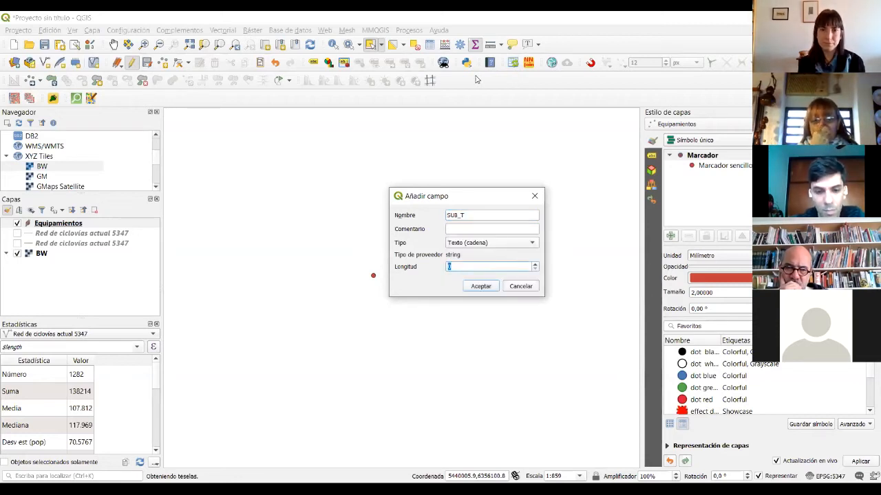
pyautogui.press('Return')
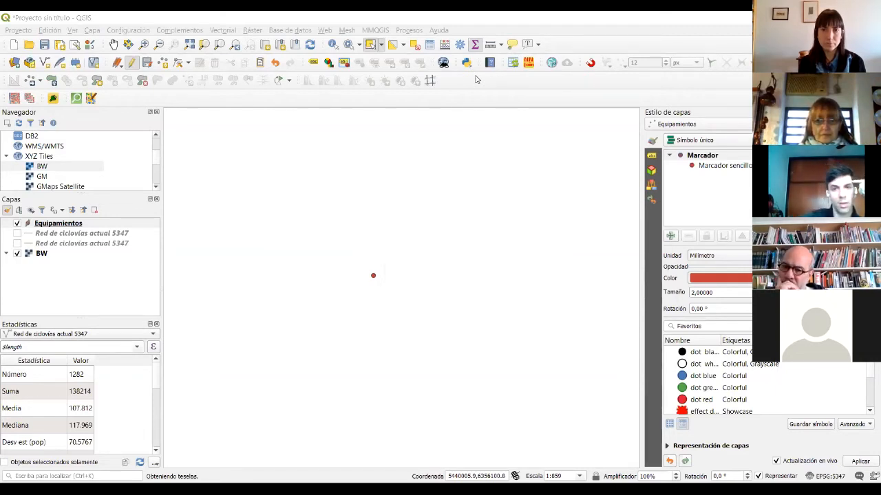
# - Leave edit mode on Equipamientos and toggle the BW basemap off and back on
pyautogui.click(147, 96)
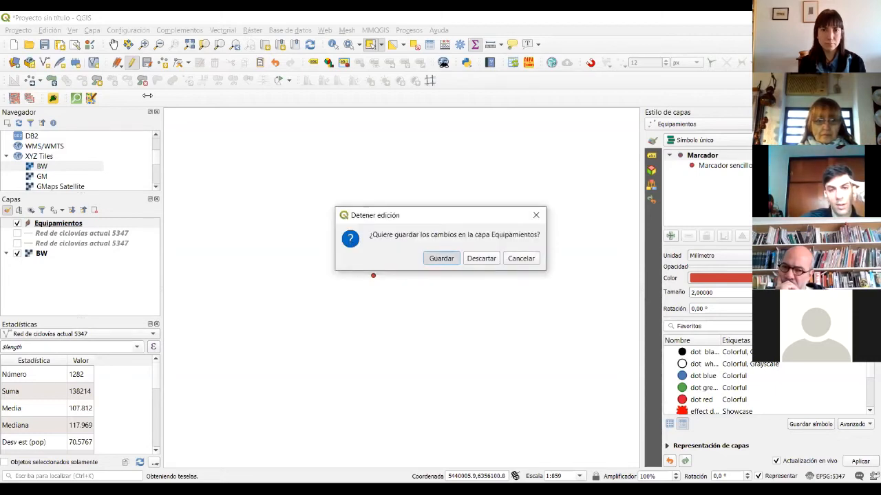
pyautogui.press('Return')
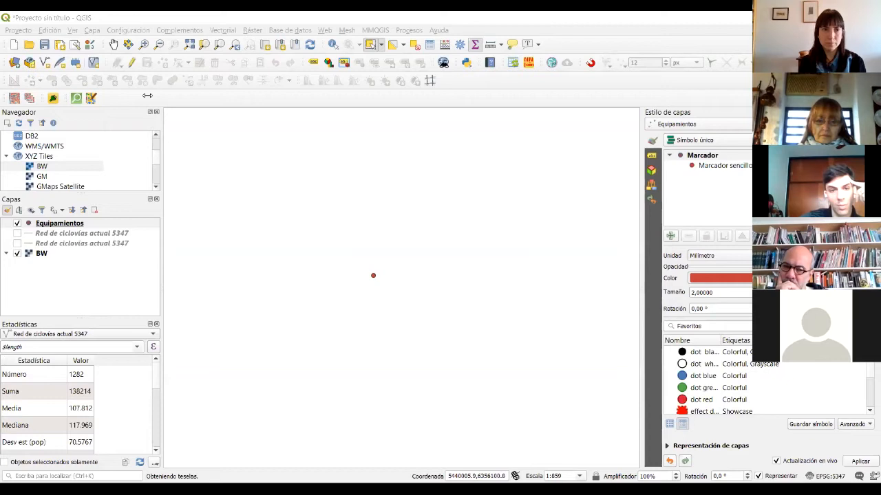
pyautogui.click(18, 254)
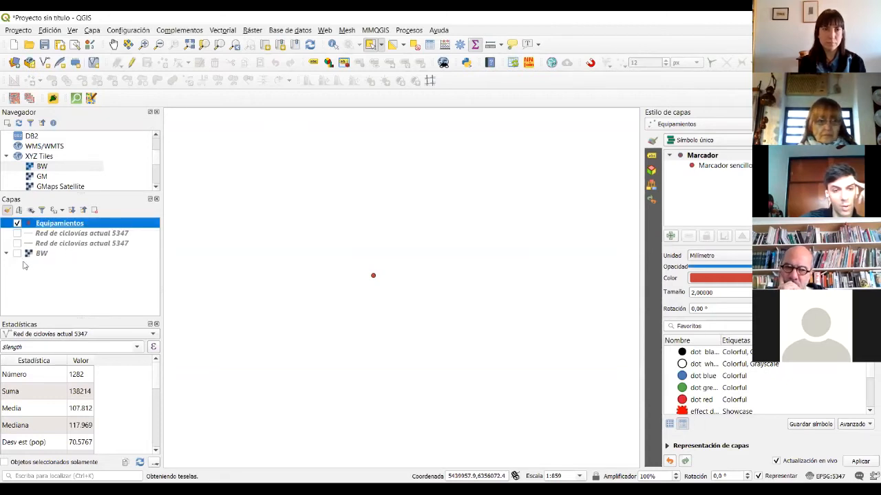
pyautogui.doubleClick(59, 224)
pyautogui.click(682, 146)
pyautogui.click(18, 254)
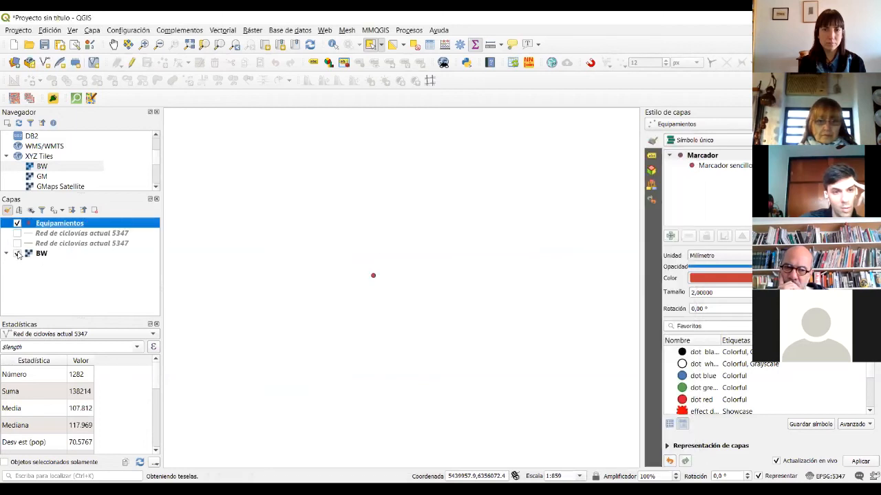
# - Remove the BW basemap layer and drag it back in from XYZ Tiles
pyautogui.click(37, 254)
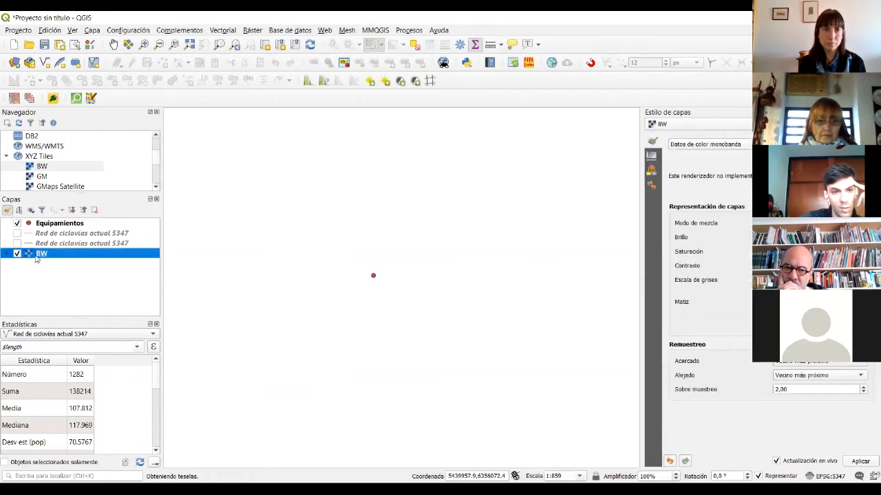
pyautogui.click(95, 210)
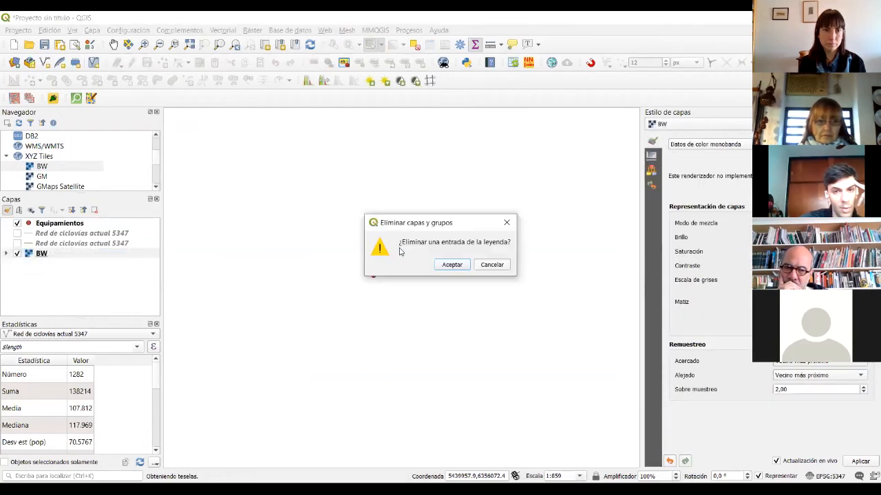
pyautogui.click(451, 265)
pyautogui.moveTo(42, 166); pyautogui.dragTo(87, 258)
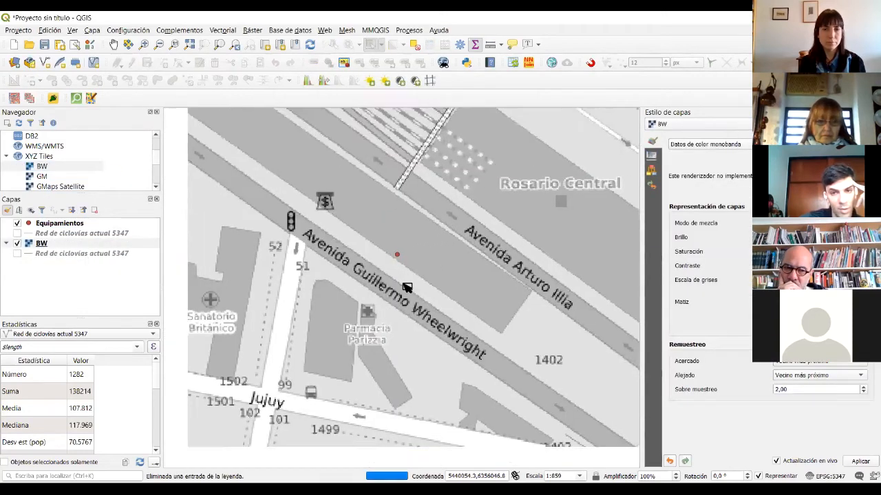
# - Edit Equipamientos and place a new point by the river, leaving its attributes NULL
pyautogui.scroll(-2, 406, 287)
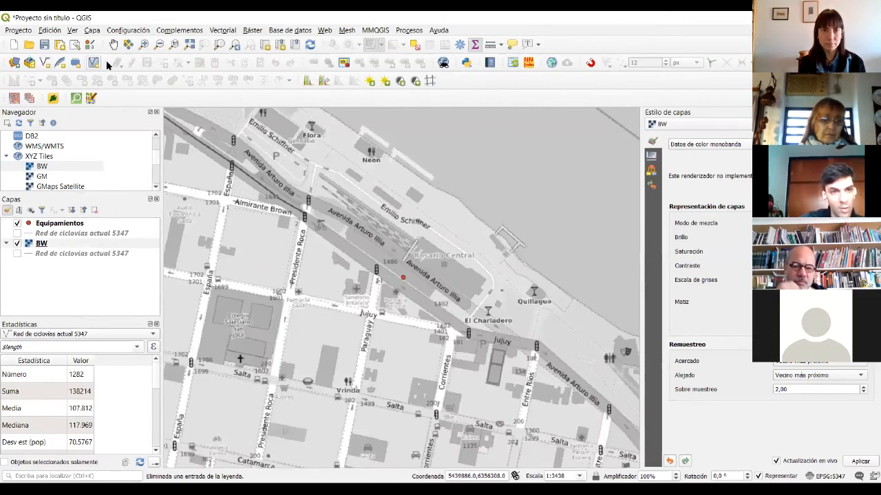
pyautogui.click(69, 223)
pyautogui.click(132, 62)
pyautogui.click(161, 63)
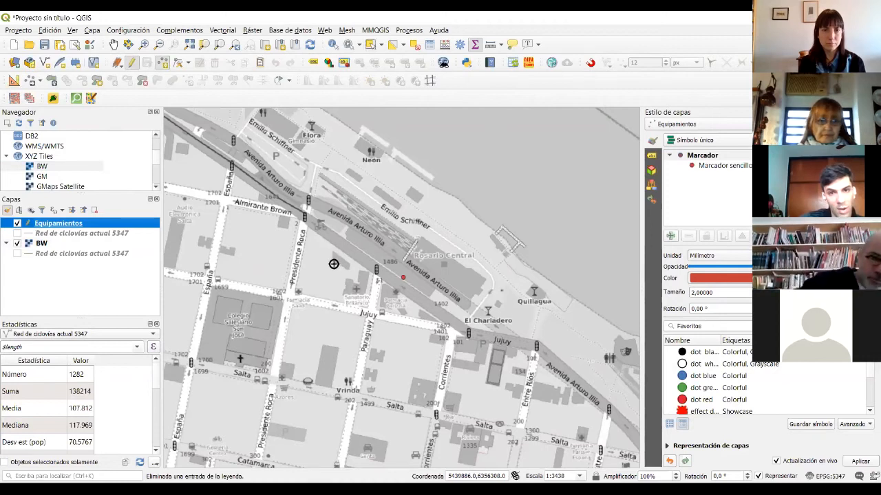
pyautogui.scroll(-1, 478, 334)
pyautogui.click(489, 252)
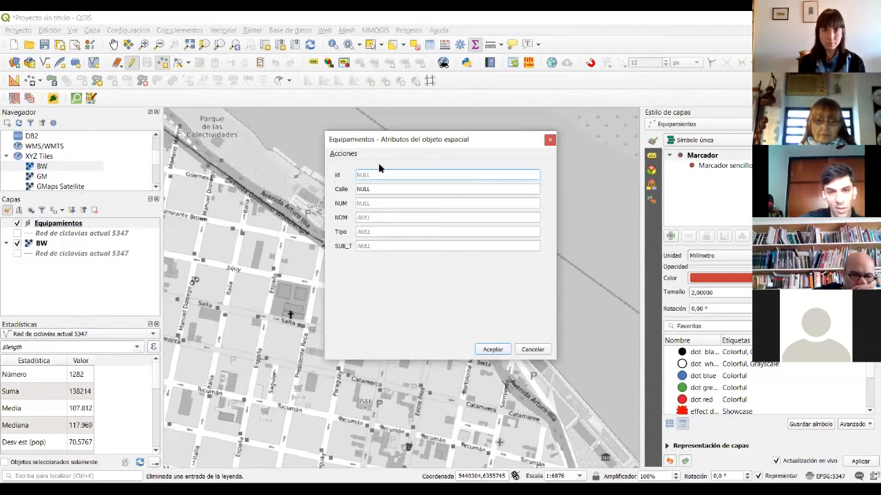
pyautogui.moveTo(386, 144); pyautogui.dragTo(454, 141)
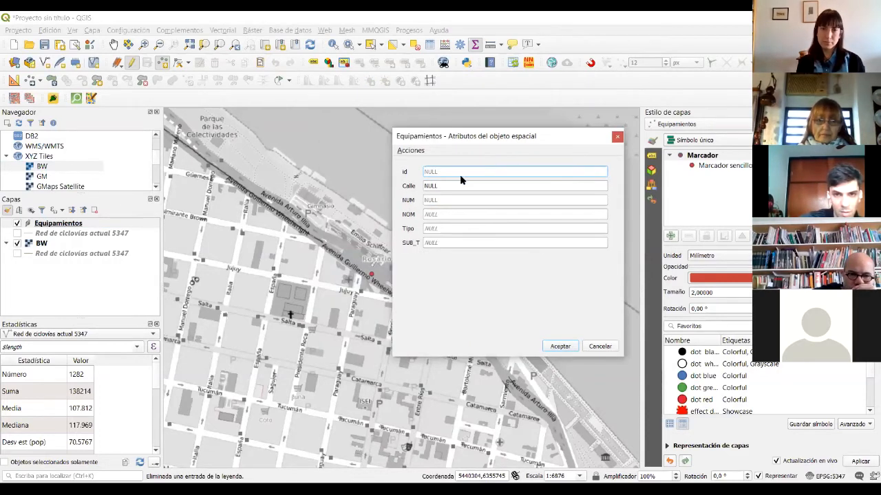
pyautogui.click(560, 347)
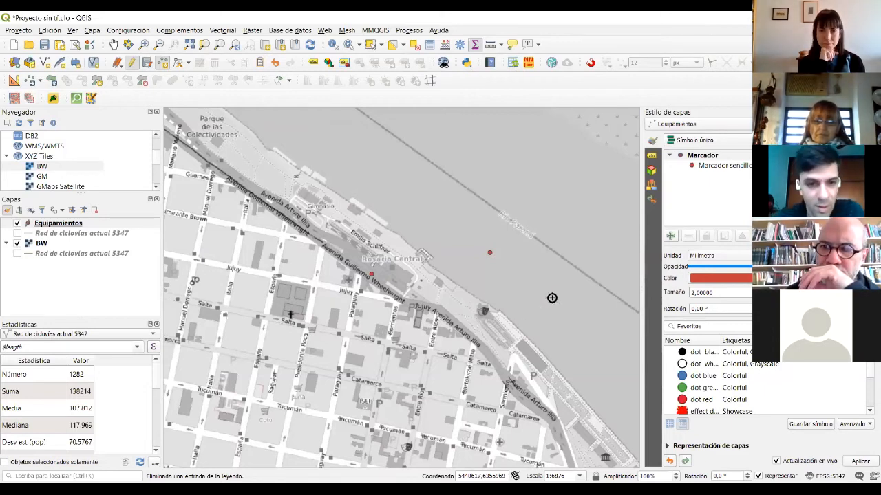
# - Recentre the map on the points and activate Select Features
pyautogui.scroll(-1, 366, 262)
pyautogui.moveTo(360, 297); pyautogui.dragTo(390, 266)
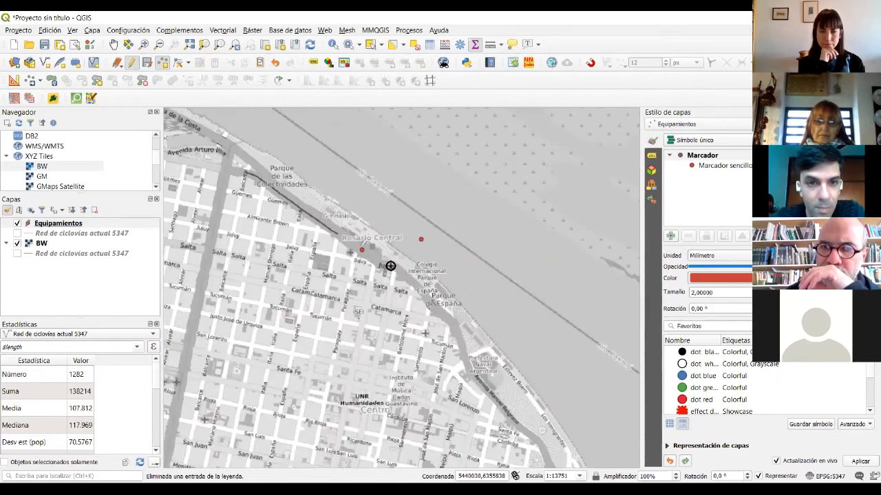
pyautogui.click(370, 44)
pyautogui.scroll(-1, 365, 263)
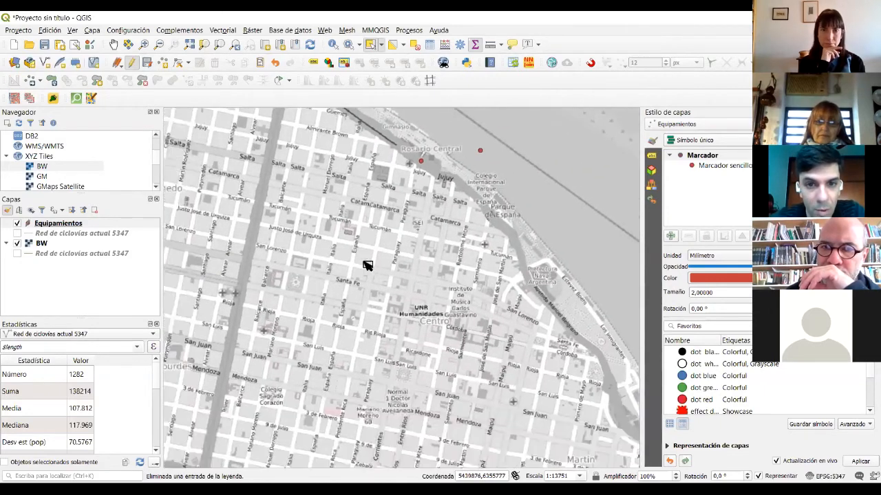
pyautogui.scroll(-1, 389, 309)
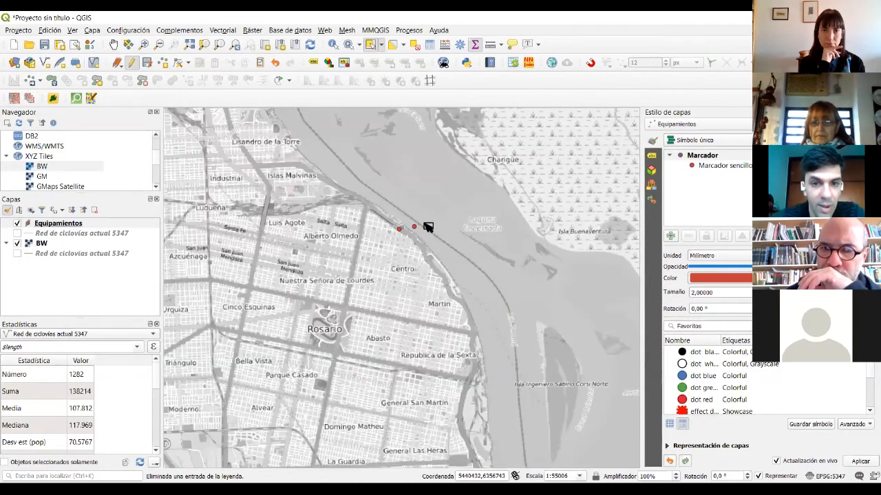
pyautogui.scroll(2, 427, 227)
pyautogui.moveTo(366, 195); pyautogui.dragTo(423, 268)
pyautogui.click(422, 268)
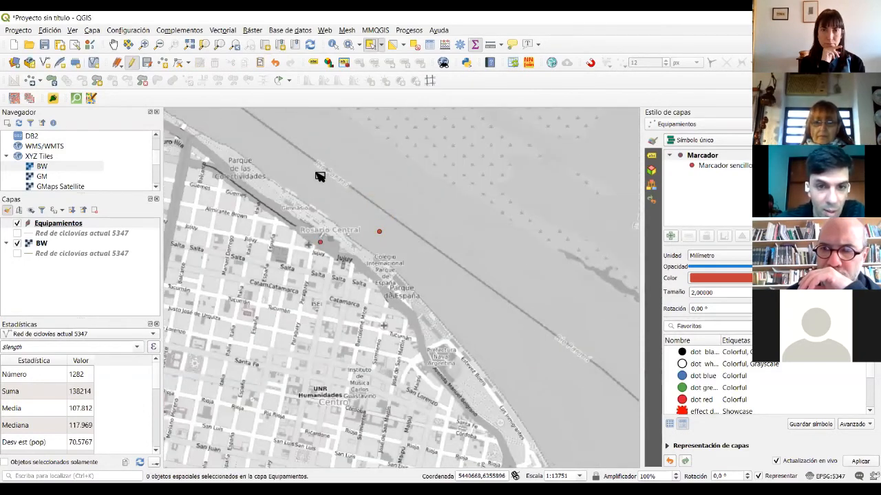
# - Box-select the Equipamientos points and clear the selection, then open the Vectorial menu
pyautogui.moveTo(277, 167); pyautogui.dragTo(418, 299)
pyautogui.click(418, 302)
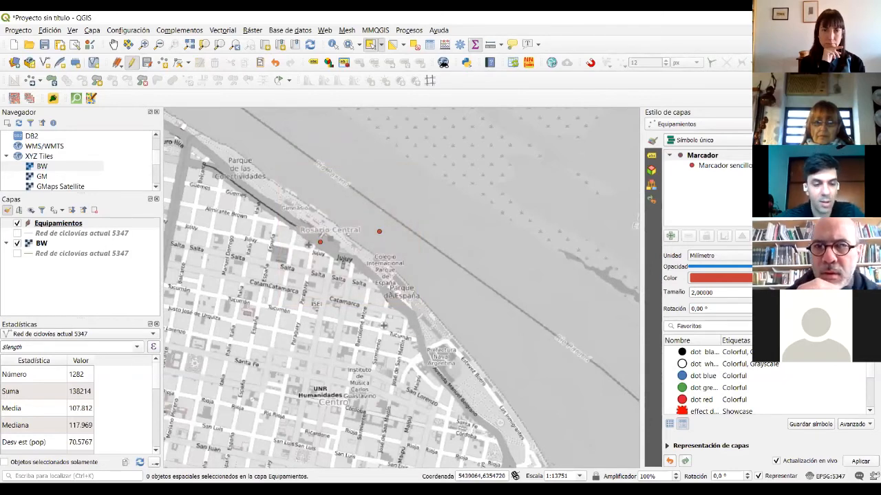
pyautogui.moveTo(266, 181); pyautogui.dragTo(405, 284)
pyautogui.click(464, 316)
pyautogui.scroll(1, 341, 245)
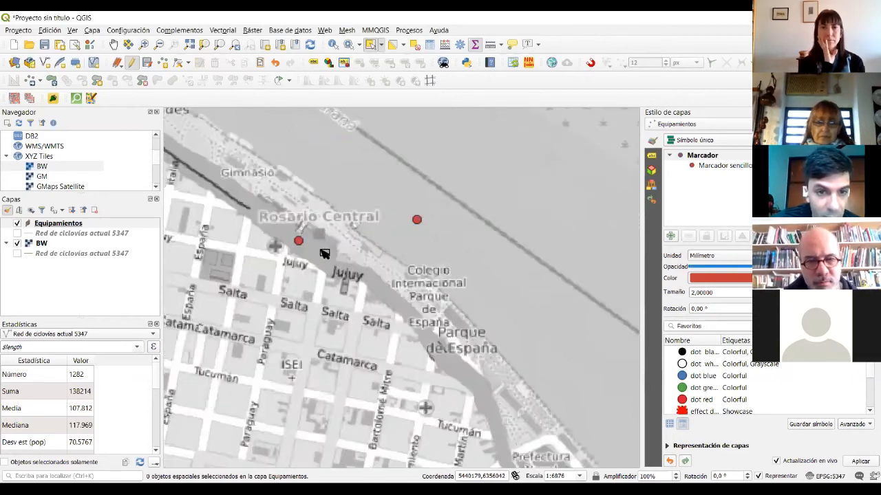
pyautogui.scroll(-1, 398, 265)
pyautogui.moveTo(293, 170); pyautogui.dragTo(377, 274)
pyautogui.click(365, 217)
pyautogui.click(222, 31)
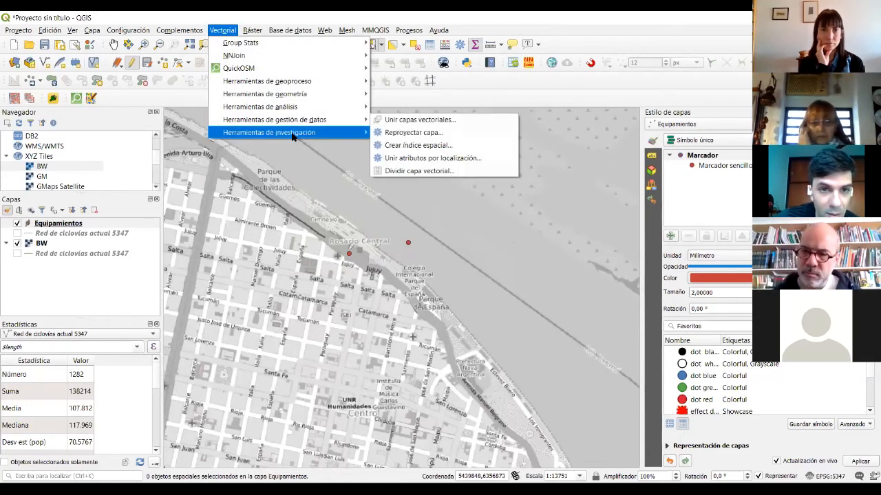
# - Buffer both Equipamientos points by 300 metres, then select and clear the circles
pyautogui.moveTo(297, 86)
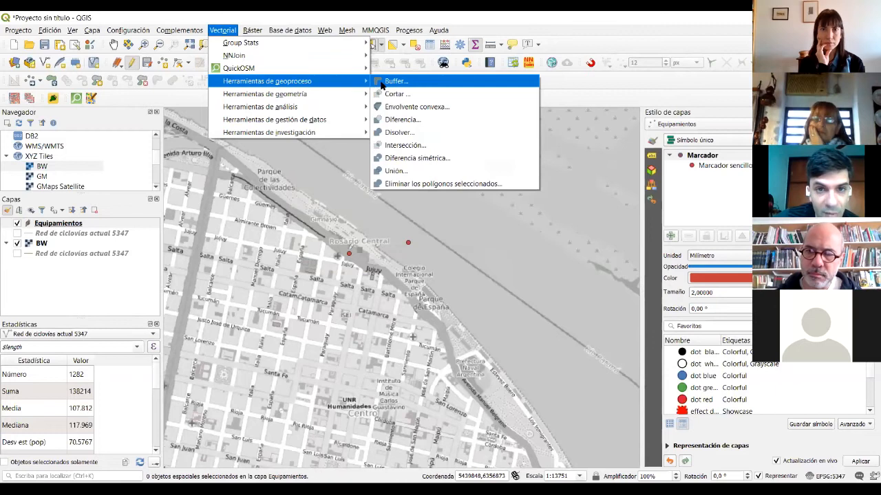
pyautogui.click(386, 83)
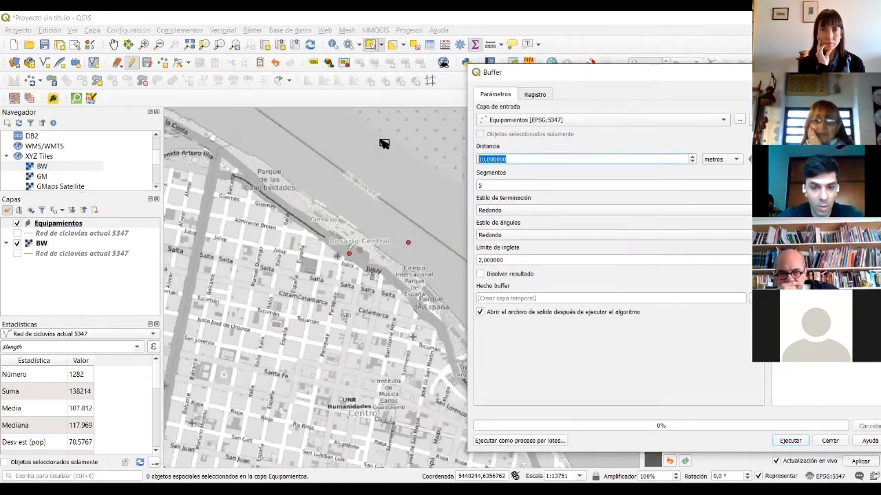
pyautogui.write('300')
pyautogui.click(492, 181)
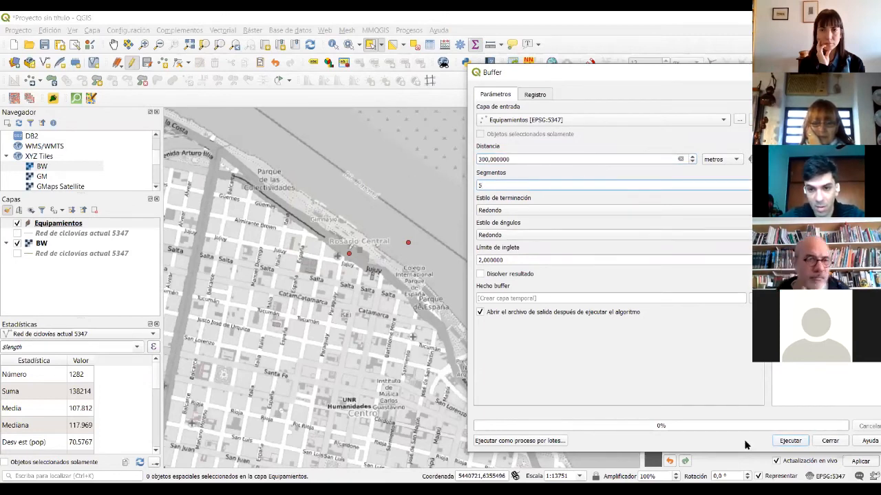
pyautogui.click(798, 441)
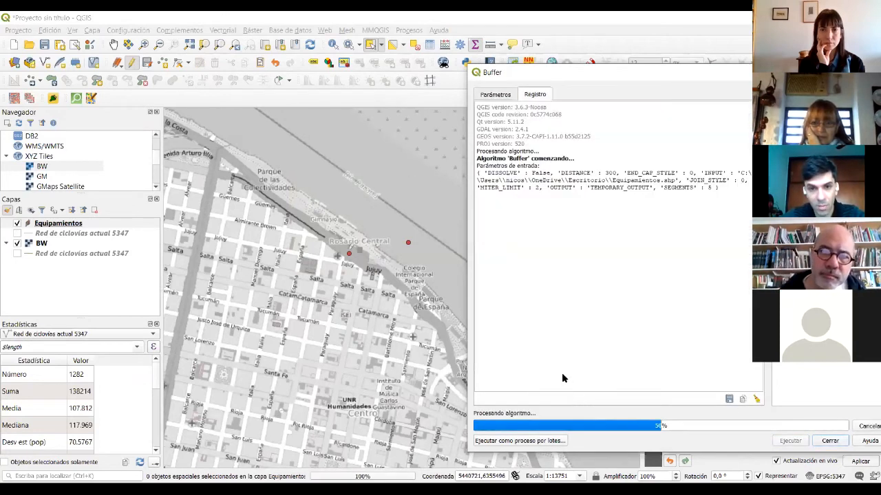
pyautogui.click(846, 442)
pyautogui.moveTo(433, 193); pyautogui.dragTo(337, 241)
pyautogui.click(410, 320)
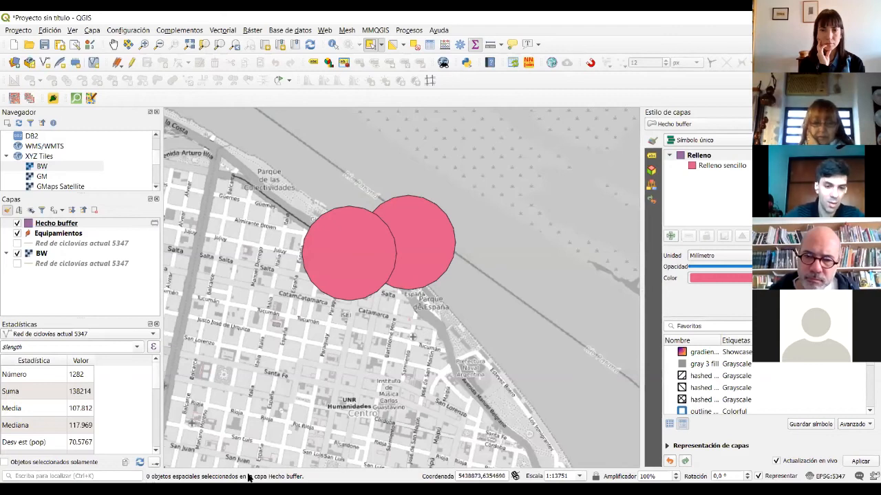
# - Select the left buffer circle, then start a new map in Google My Maps
pyautogui.click(329, 216)
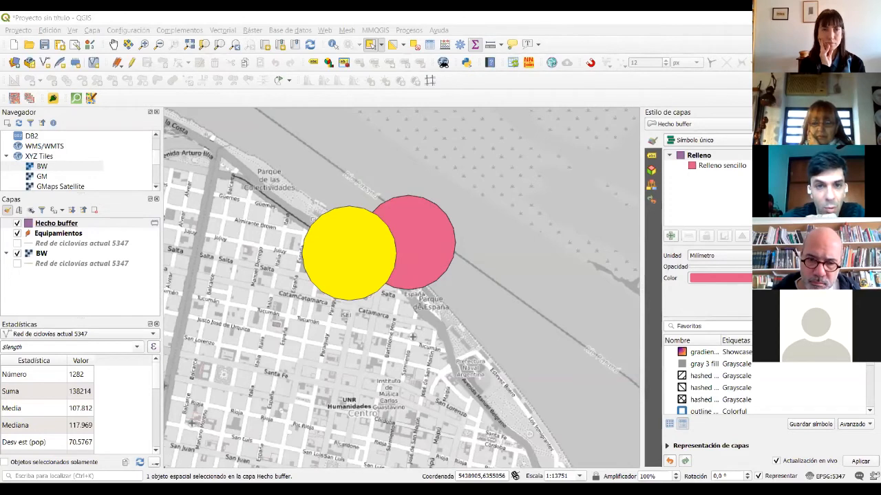
pyautogui.hotkey('alt', 'Tab')
pyautogui.click(146, 121)
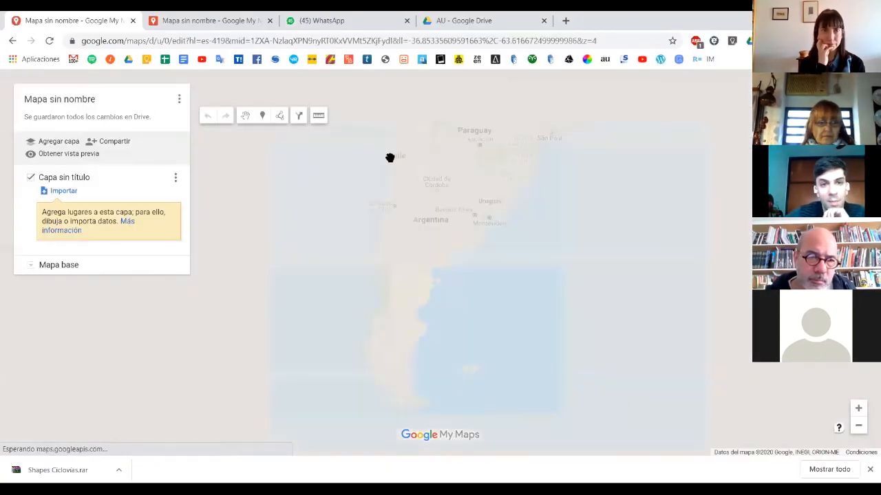
# - Centre the map on Rosario and search for 'centros de salud'
pyautogui.scroll(2, 463, 216)
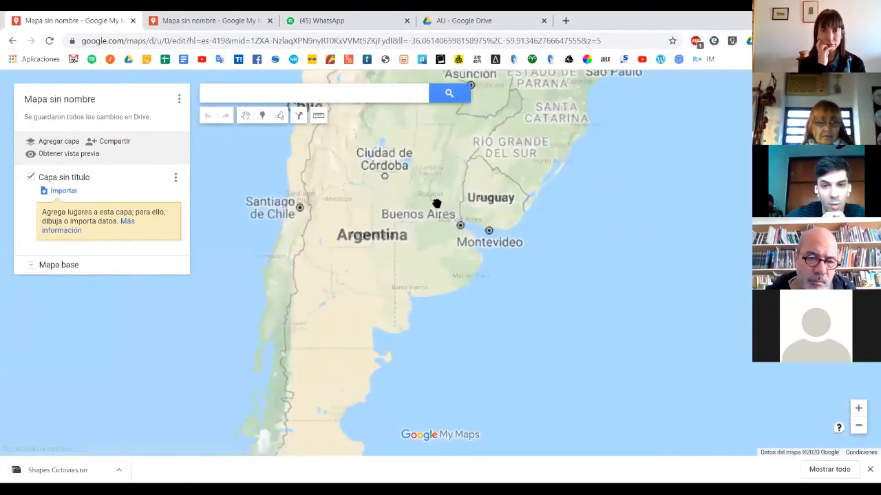
pyautogui.scroll(6, 436, 203)
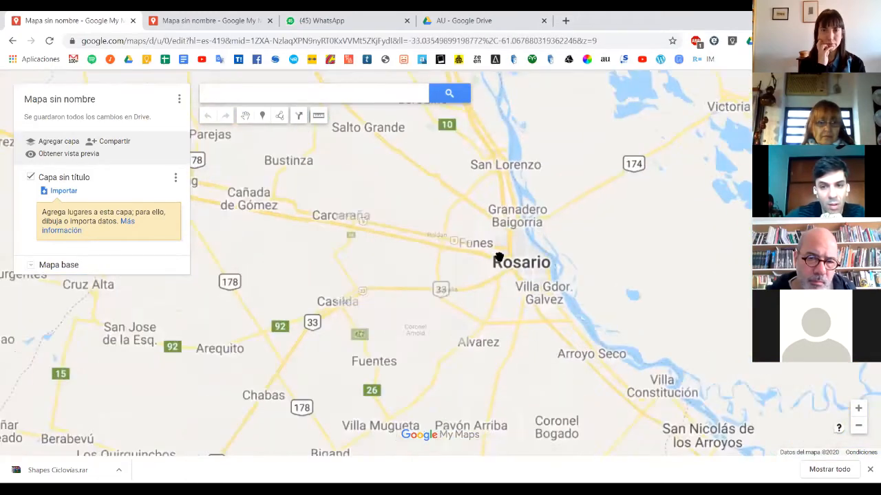
pyautogui.moveTo(447, 258); pyautogui.dragTo(373, 249)
pyautogui.scroll(1, 417, 258)
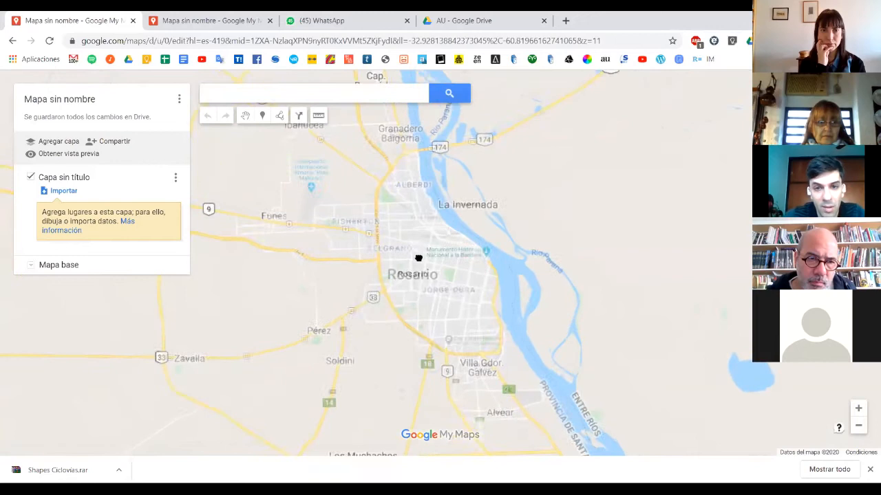
pyautogui.scroll(-1, 421, 266)
pyautogui.scroll(1, 420, 265)
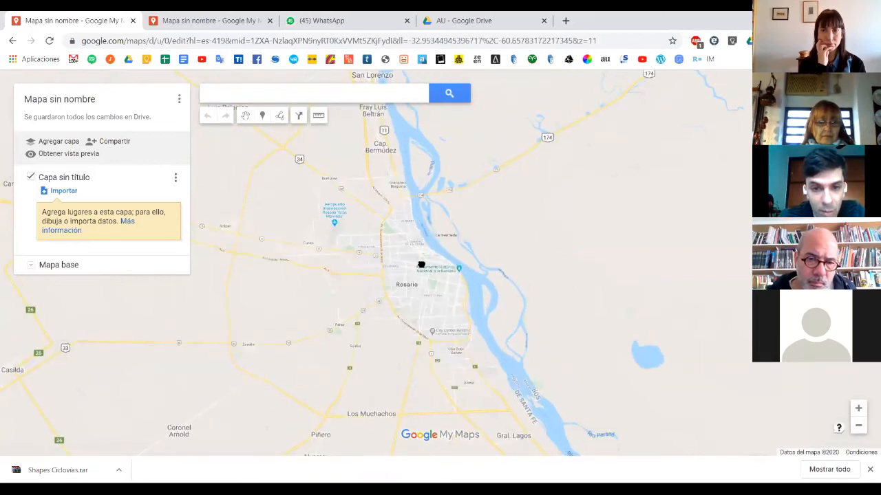
pyautogui.click(256, 96)
pyautogui.write('cenntros')
pyautogui.press('Down')
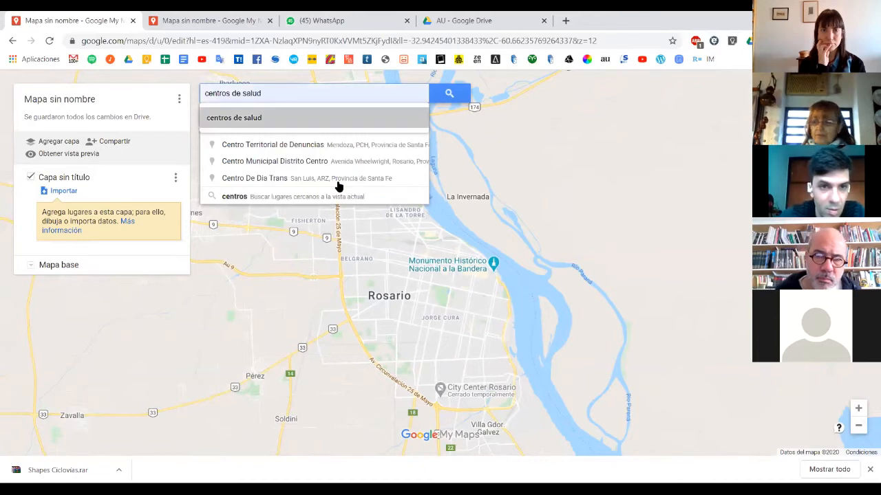
pyautogui.click(449, 94)
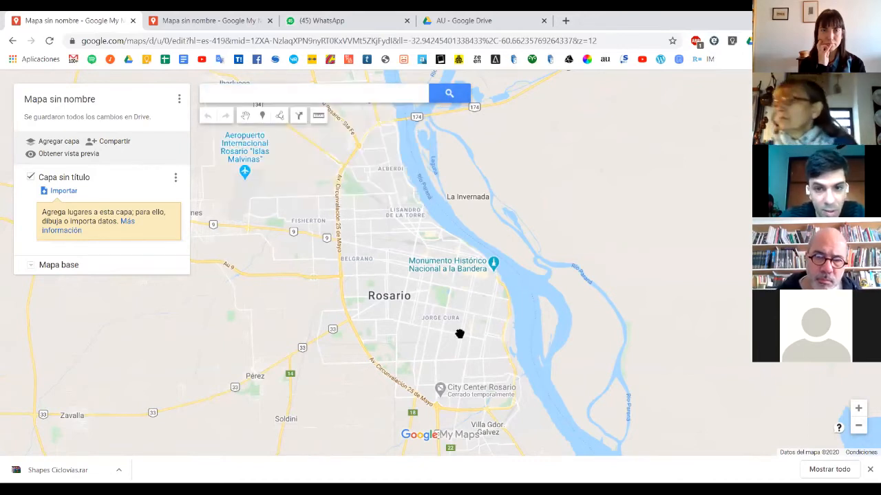
pyautogui.moveTo(460, 334); pyautogui.dragTo(423, 313)
# - Add Centro De Salud Martín, Libertad, Luchemos Por La Vida and Mental Tercer Filtro to the layer
pyautogui.scroll(1, 423, 309)
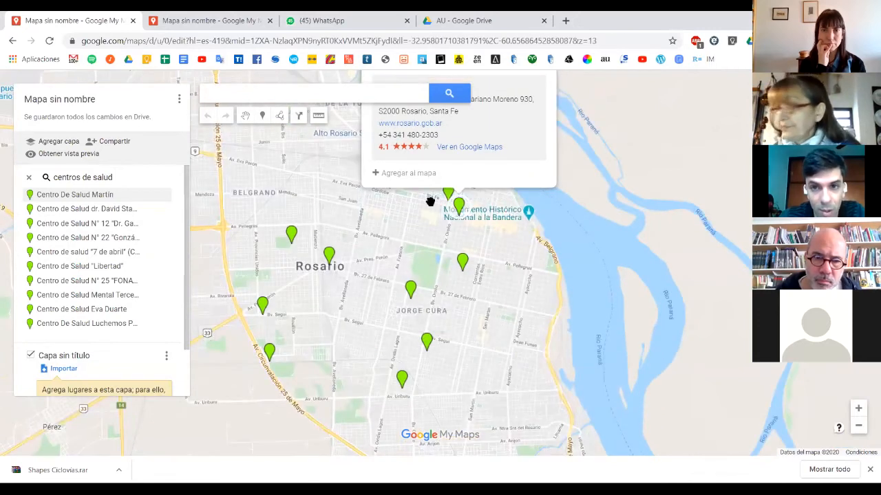
pyautogui.moveTo(430, 201); pyautogui.dragTo(448, 218)
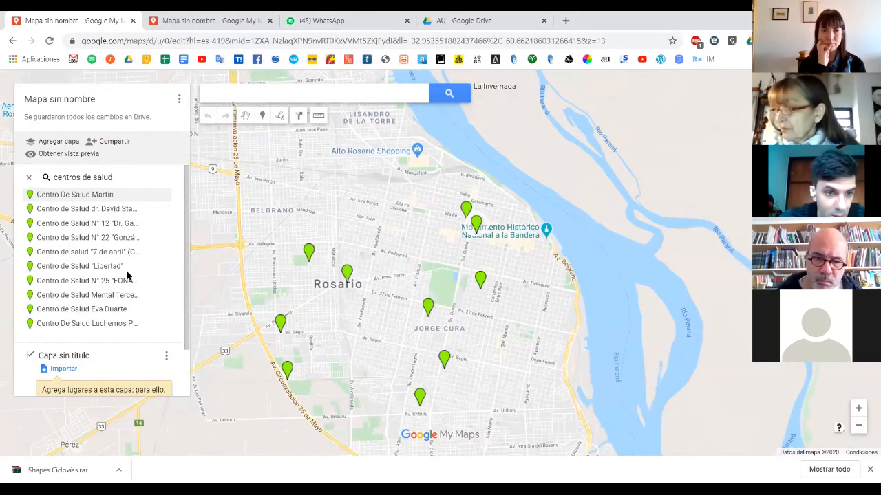
pyautogui.scroll(-2, 100, 344)
pyautogui.scroll(2, 103, 323)
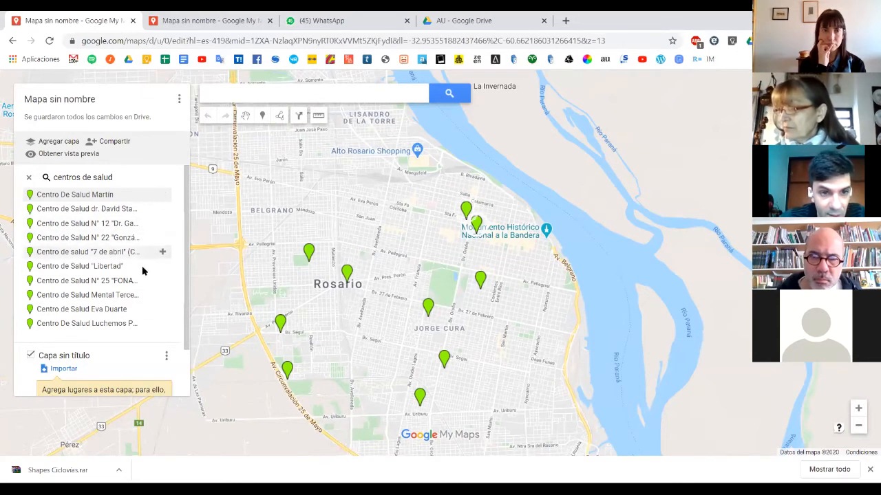
pyautogui.click(163, 196)
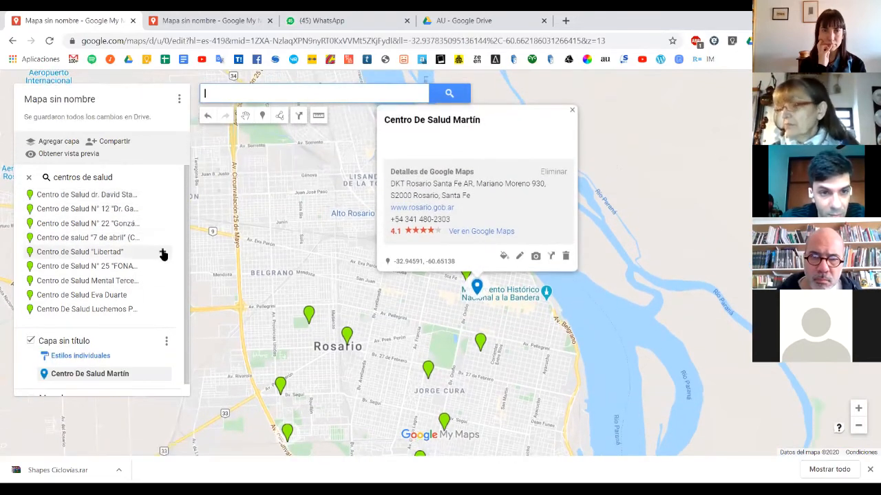
pyautogui.click(163, 253)
pyautogui.click(164, 295)
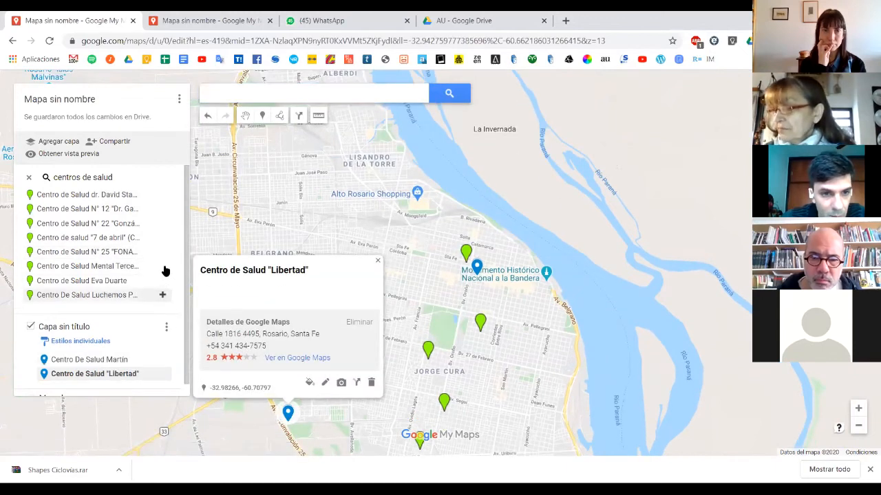
pyautogui.click(163, 266)
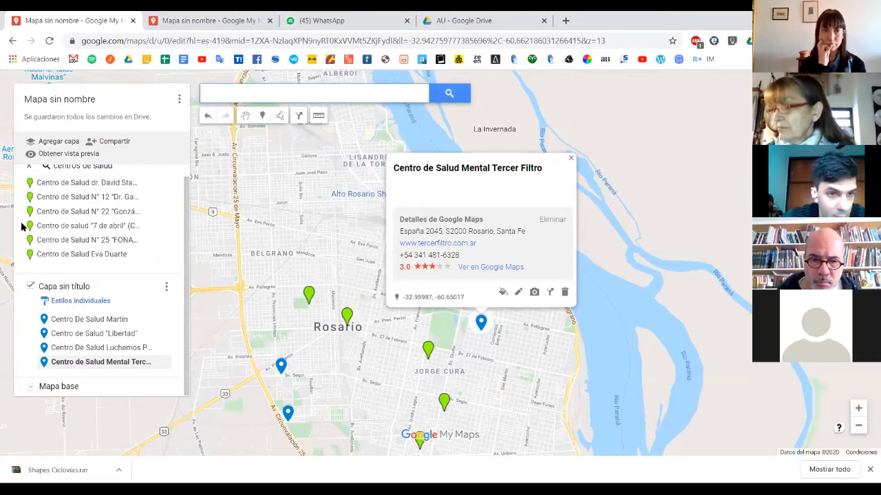
# - Open the whole-map options menu
pyautogui.click(179, 102)
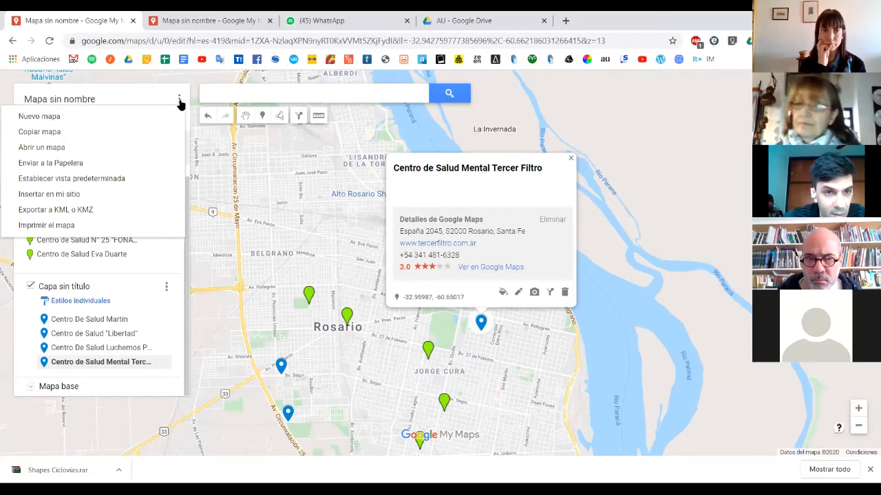
pyautogui.click(180, 103)
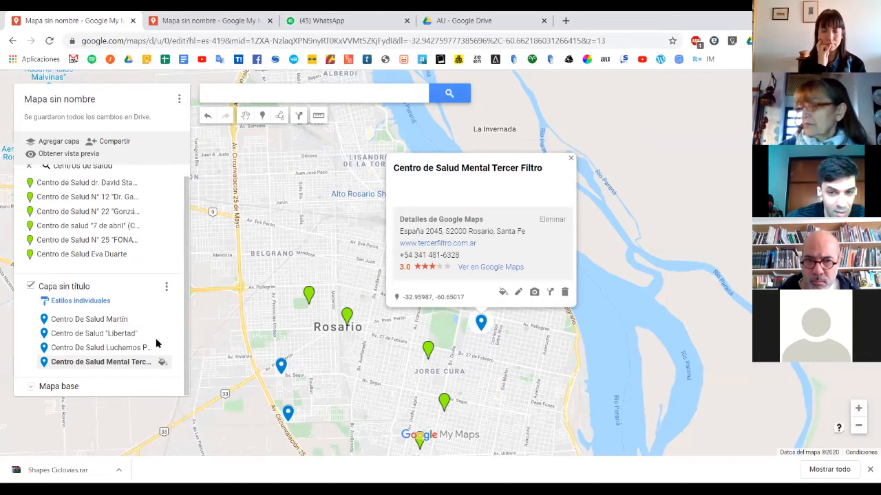
pyautogui.click(178, 101)
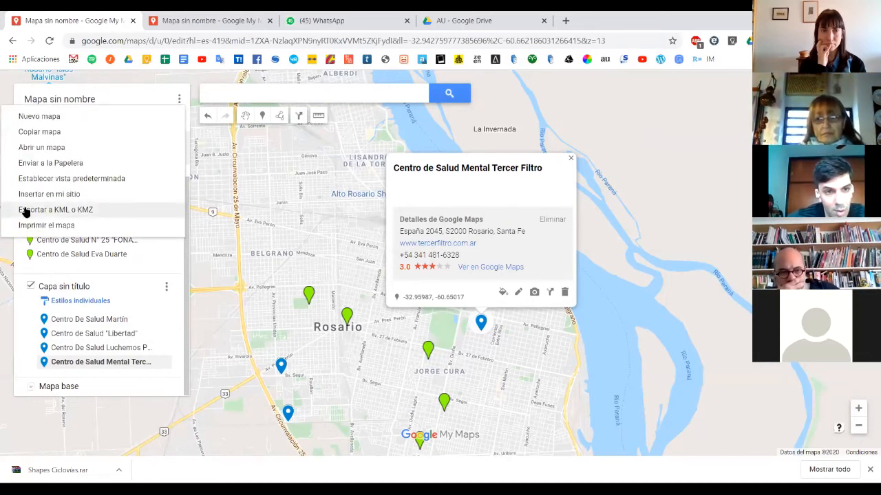
# - Export the whole map as plain KML rather than KMZ and download it
pyautogui.click(85, 210)
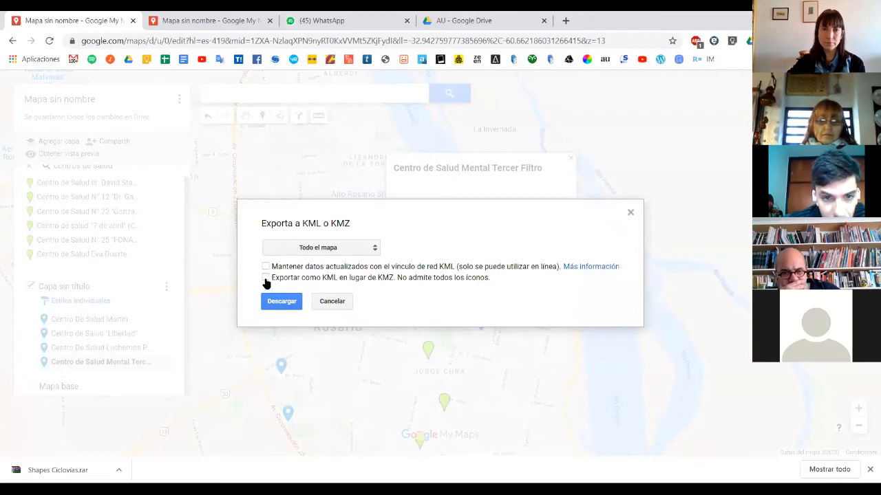
pyautogui.click(265, 278)
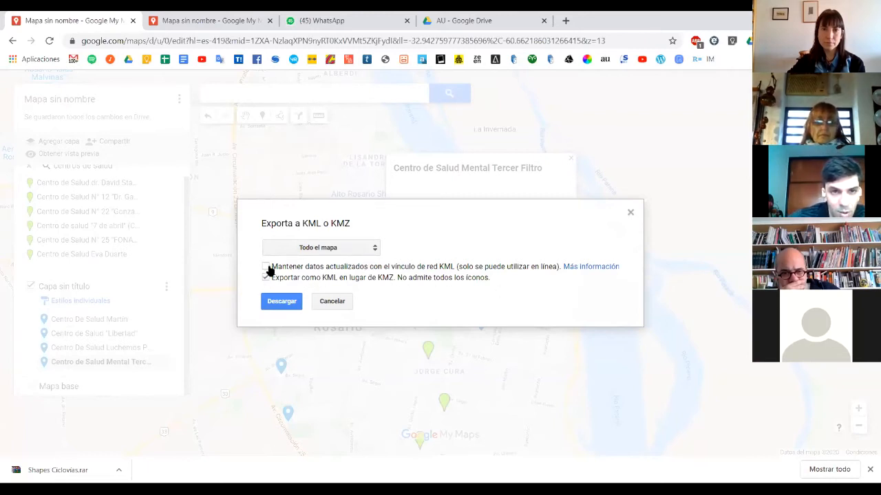
pyautogui.click(275, 302)
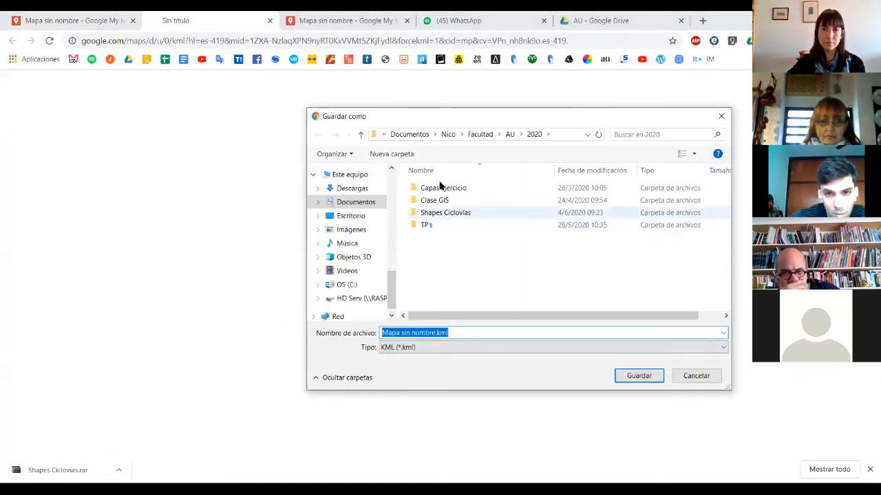
# - Save 'Mapa sin nombre.kml' to the Escritorio folder and bring the QGIS project window forward
pyautogui.click(355, 217)
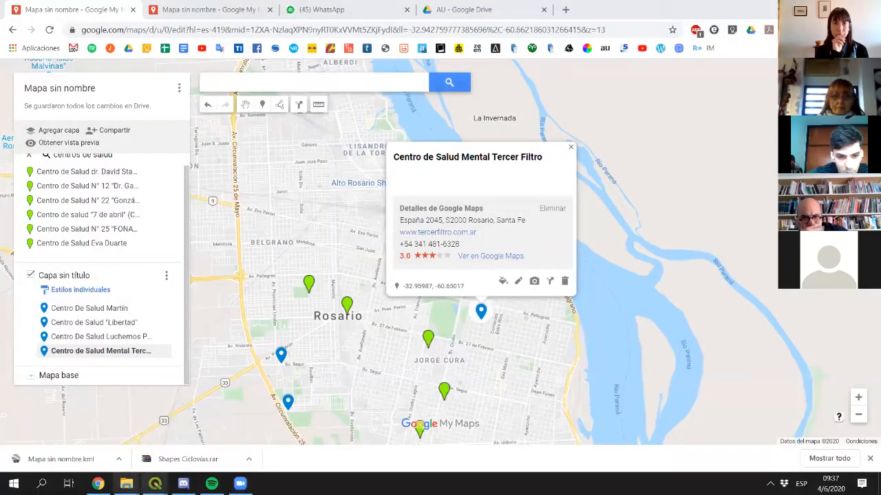
pyautogui.click(154, 483)
pyautogui.click(135, 444)
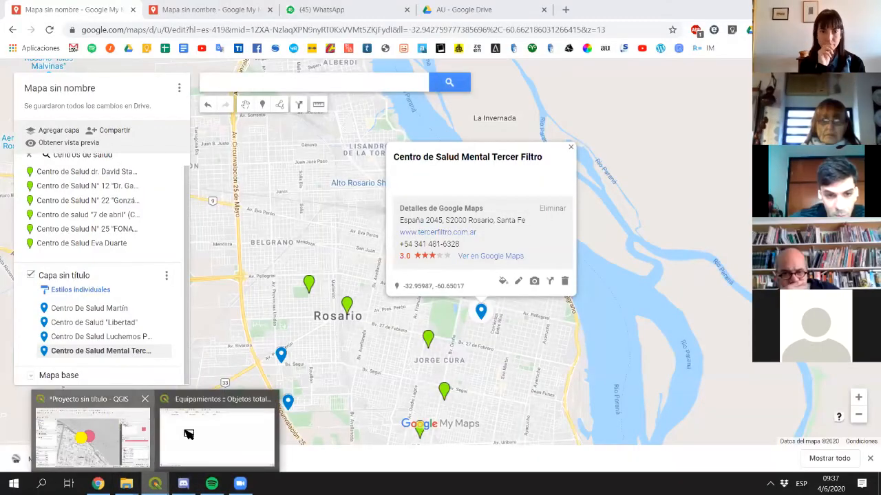
# - Show the desktop and drag 'Mapa sin nombre.kml' onto the QGIS taskbar icon, closing the Equipamientos table
pyautogui.click(373, 318)
pyautogui.scroll(-1, 354, 337)
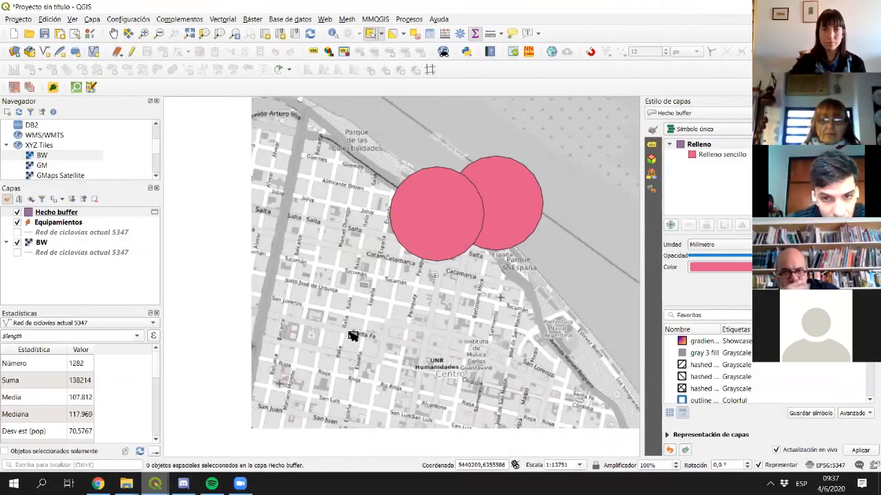
pyautogui.click(878, 485)
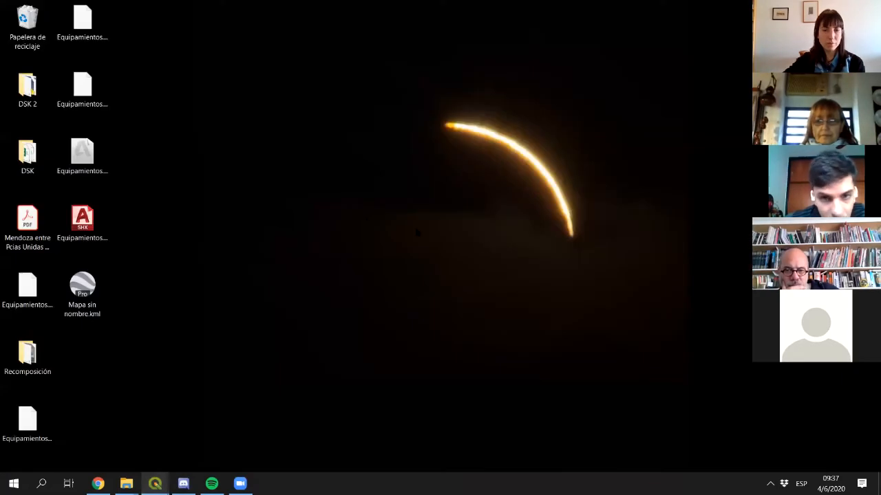
pyautogui.moveTo(82, 287); pyautogui.dragTo(416, 290)
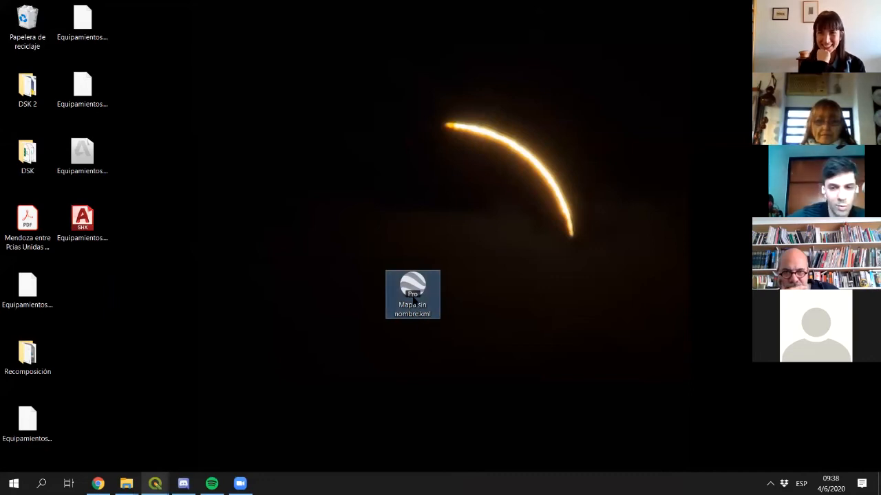
pyautogui.moveTo(415, 298); pyautogui.dragTo(305, 364)
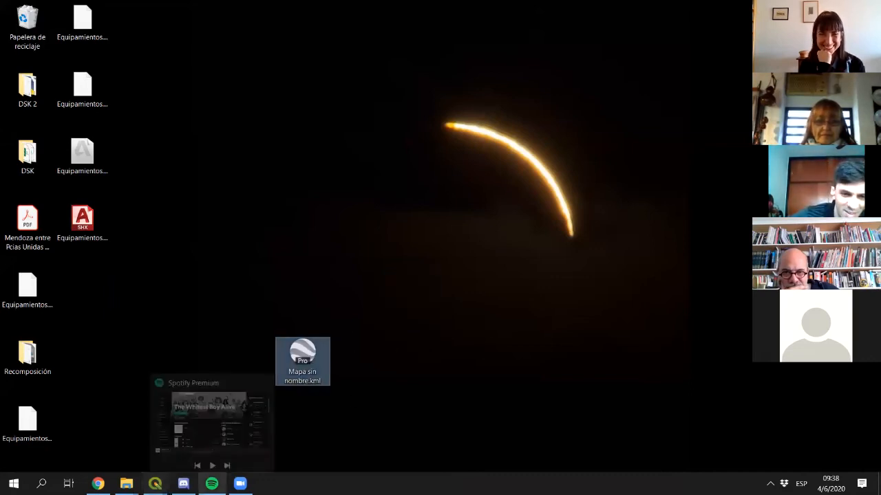
pyautogui.moveTo(155, 483)
pyautogui.click(269, 400)
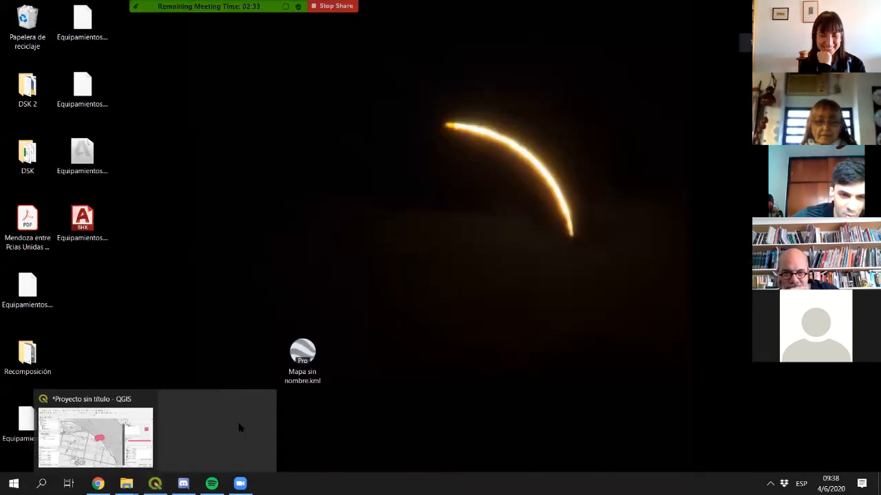
pyautogui.moveTo(302, 352); pyautogui.dragTo(156, 480)
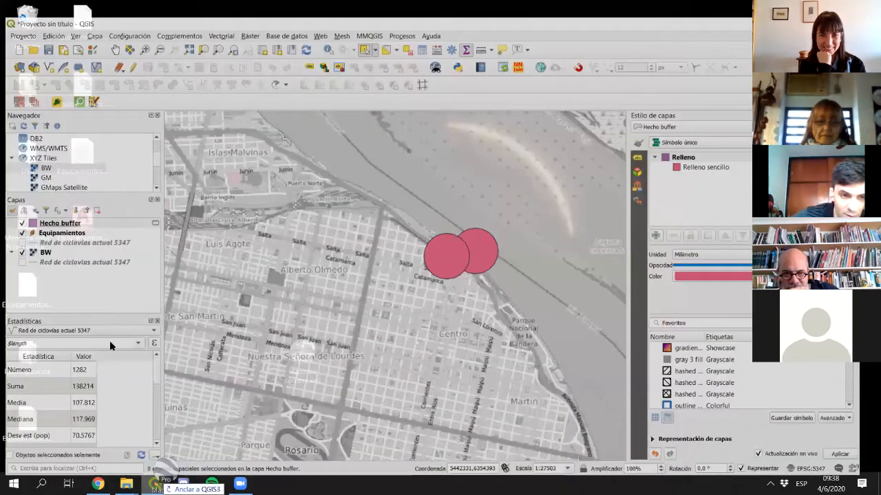
# - Drop the KML into the QGIS map to load it as a new layer
pyautogui.moveTo(109, 341); pyautogui.dragTo(84, 278)
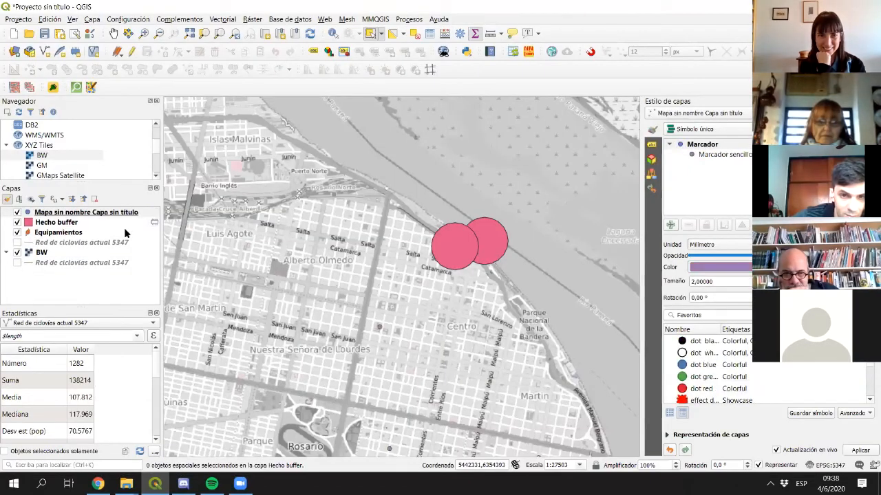
pyautogui.scroll(-2, 374, 328)
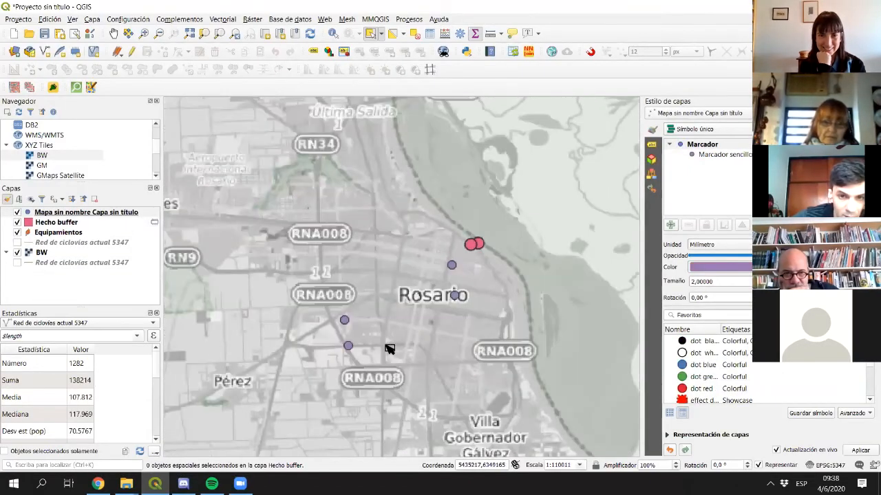
pyautogui.scroll(-1, 406, 330)
pyautogui.scroll(1, 407, 326)
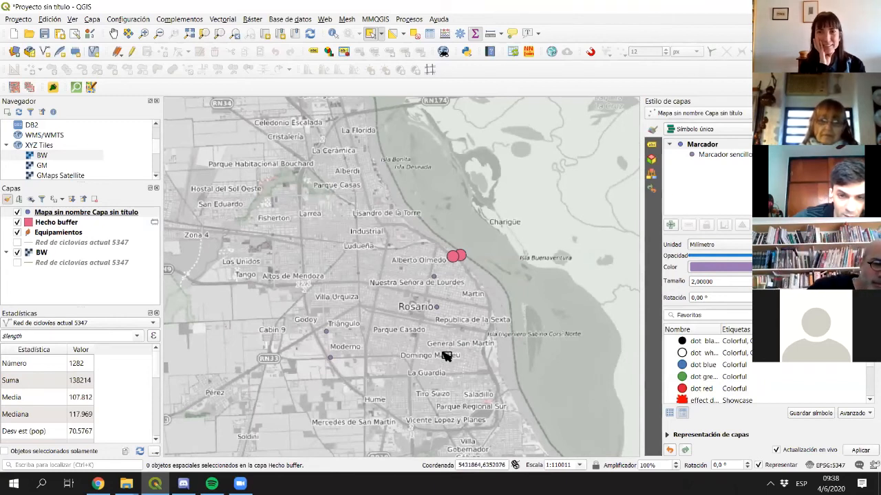
# - Open the 'Mapa sin nombre Capa sin título' attribute table, widen the Name column, then close it
pyautogui.click(103, 212)
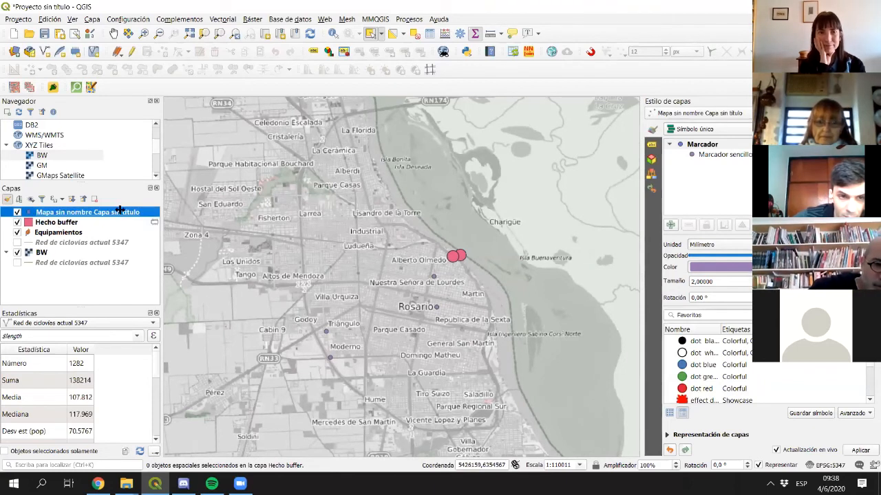
pyautogui.press('F6')
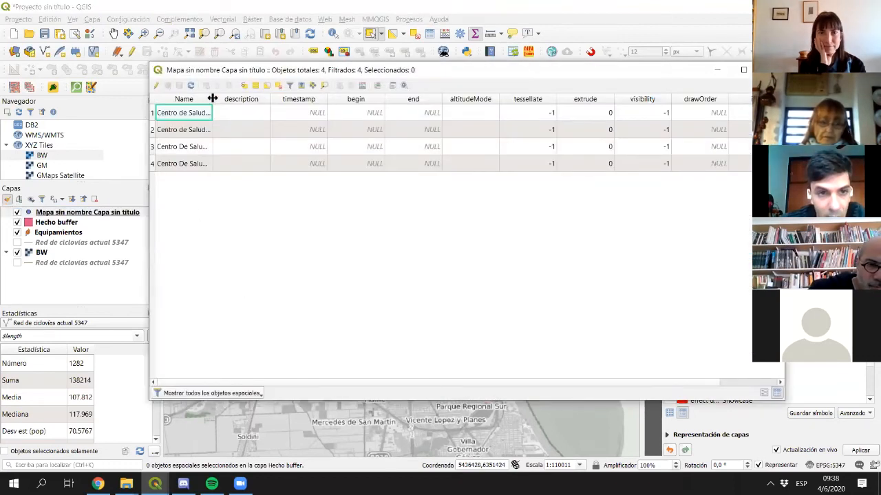
pyautogui.moveTo(212, 100); pyautogui.dragTo(277, 101)
pyautogui.moveTo(280, 384); pyautogui.dragTo(505, 380)
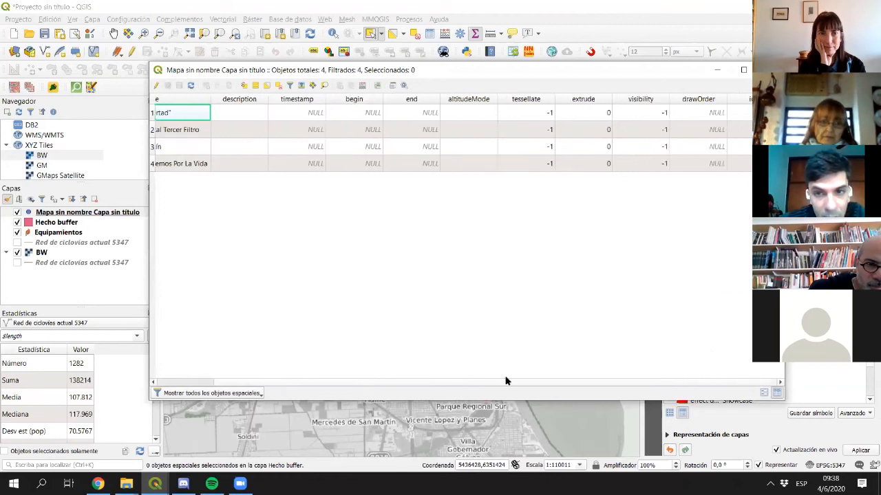
pyautogui.moveTo(324, 380); pyautogui.dragTo(295, 382)
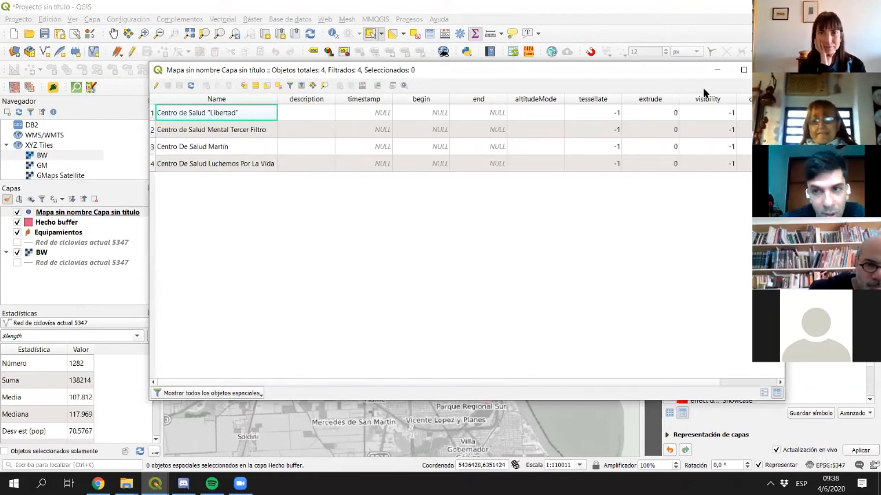
pyautogui.click(770, 70)
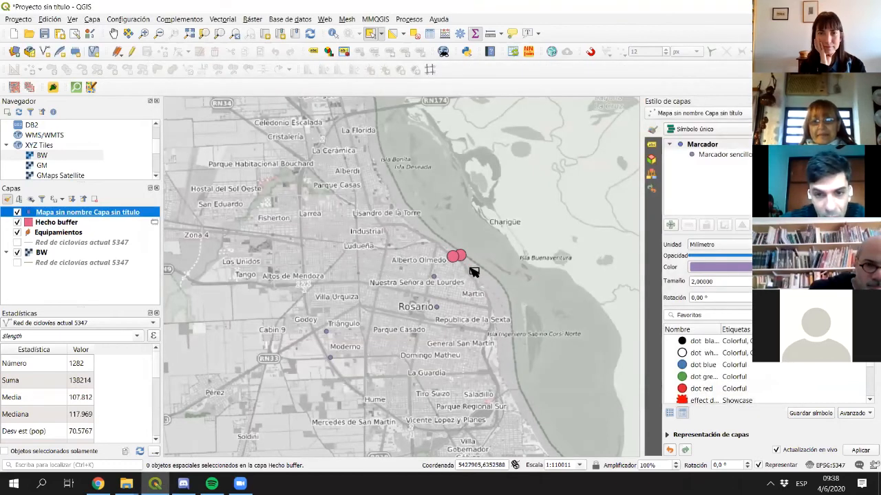
# - Copy the four selected KML health-centre points and paste them into the Equipamientos layer
pyautogui.moveTo(450, 275); pyautogui.dragTo(249, 372)
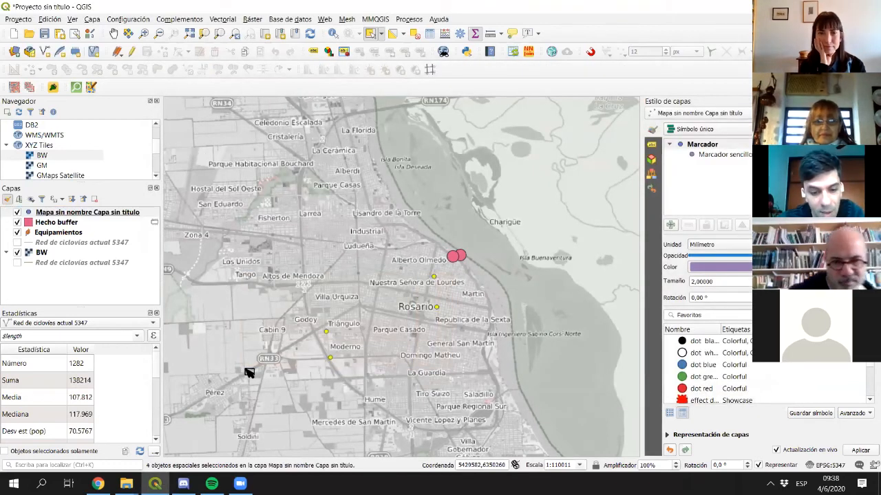
pyautogui.click(51, 20)
pyautogui.click(75, 71)
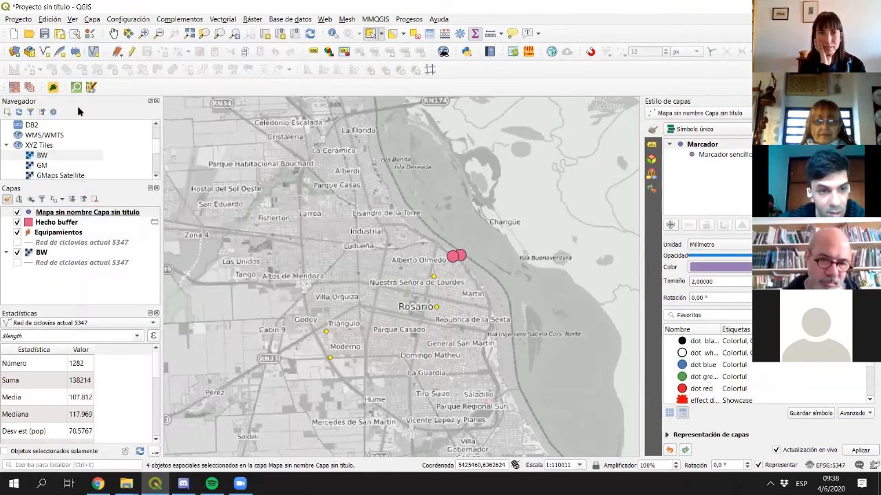
pyautogui.click(57, 232)
pyautogui.hotkey('ctrl', 'v')
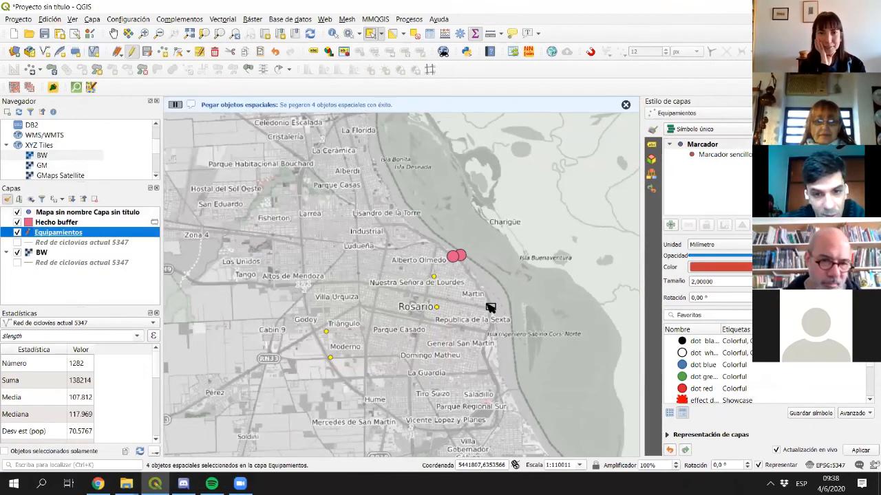
pyautogui.click(17, 212)
# - Hide the KML and Hecho buffer layers and review the Equipamientos attribute table
pyautogui.click(307, 220)
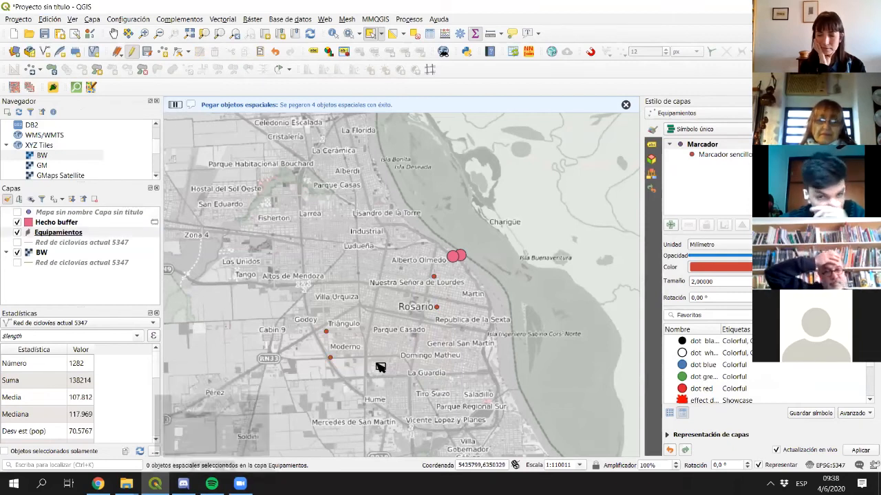
pyautogui.click(17, 222)
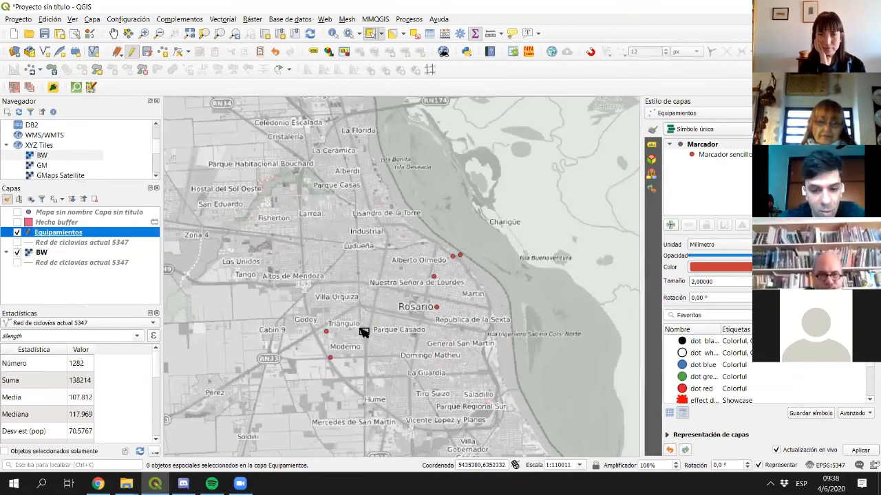
pyautogui.press('F6')
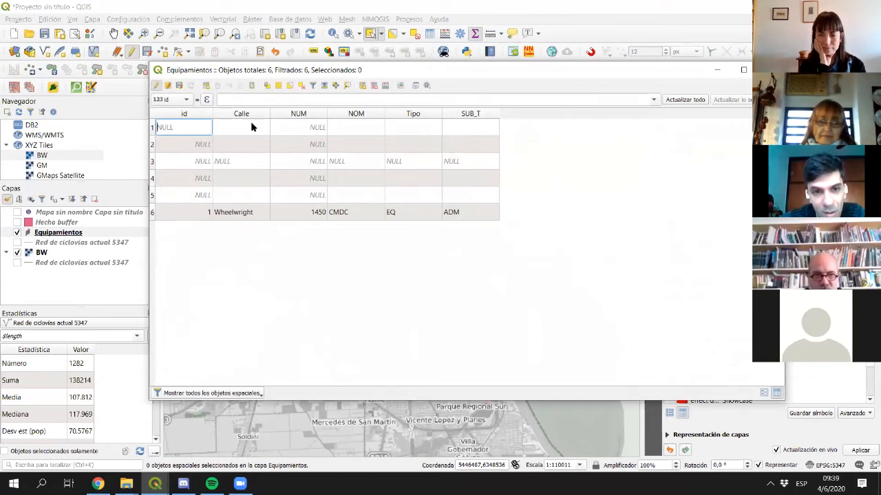
pyautogui.click(769, 69)
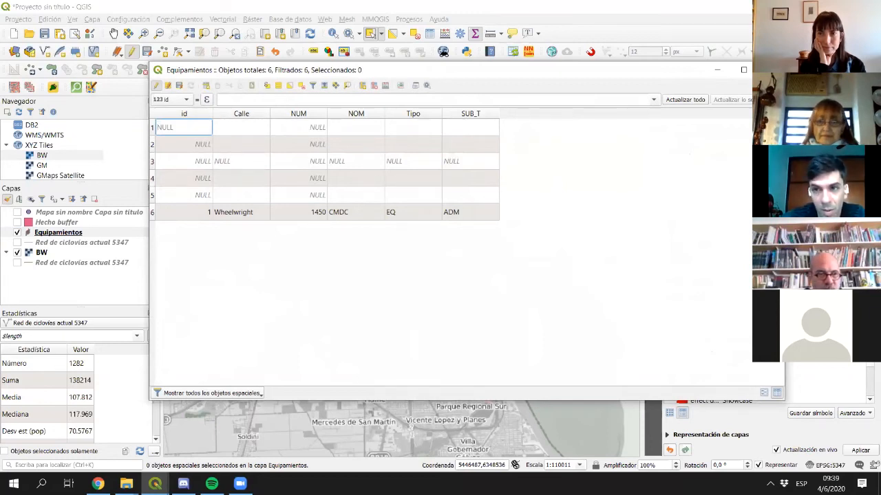
pyautogui.moveTo(372, 342); pyautogui.dragTo(390, 324)
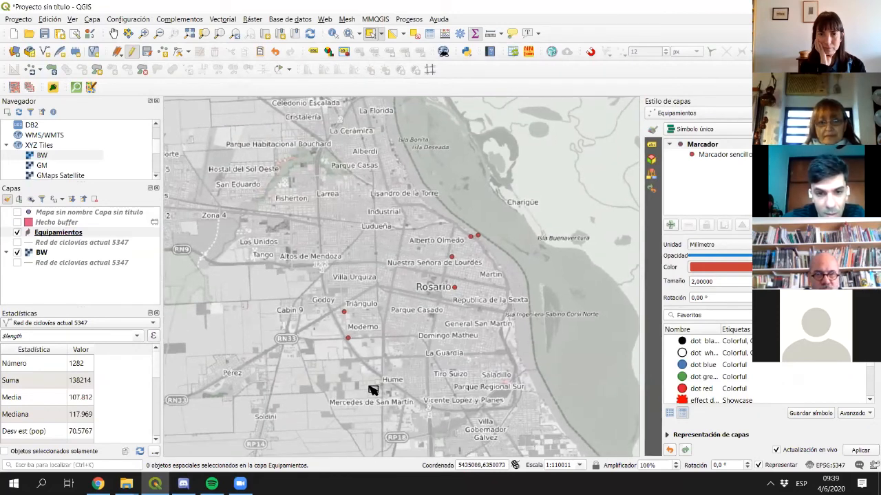
# - In My Maps, close the Tercer Filtro info card, pan to all markers, then return to QGIS
pyautogui.click(97, 482)
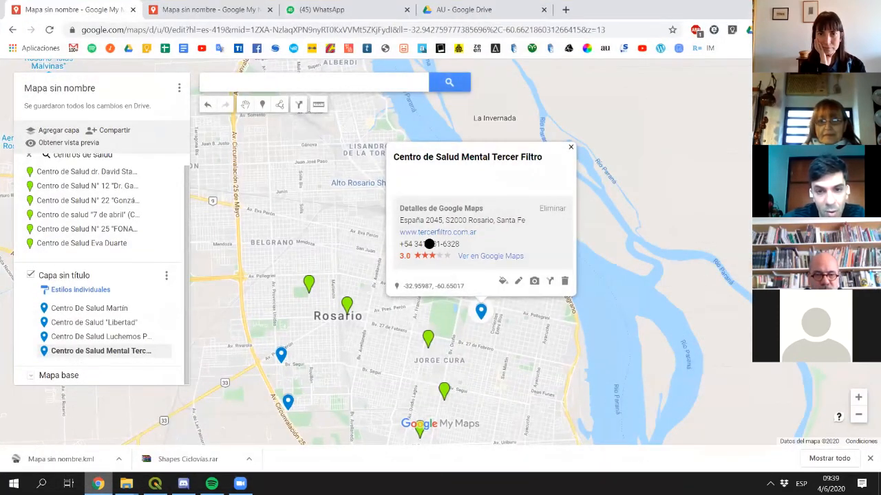
pyautogui.click(415, 226)
pyautogui.moveTo(416, 241); pyautogui.dragTo(455, 300)
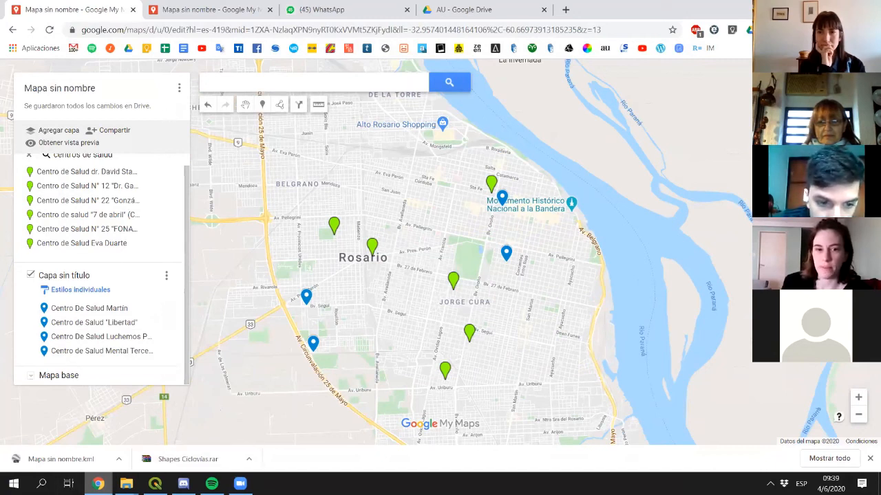
pyautogui.hotkey('alt', 'Tab')
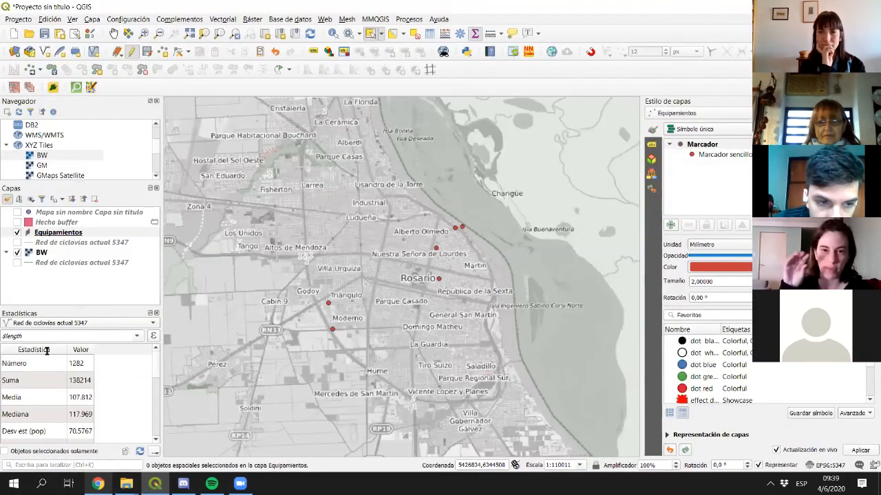
# - Select the Equipamientos and KML layers in turn, glance at My Maps, and return to QGIS
pyautogui.click(50, 234)
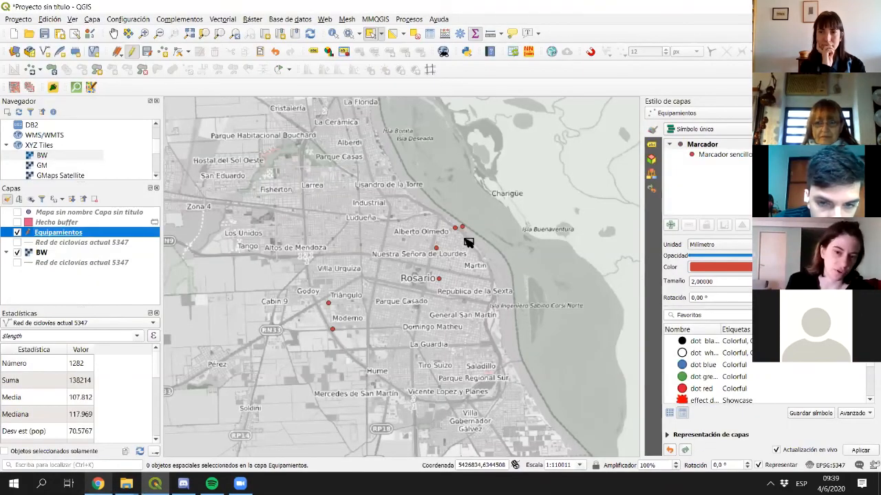
pyautogui.click(67, 213)
pyautogui.click(77, 236)
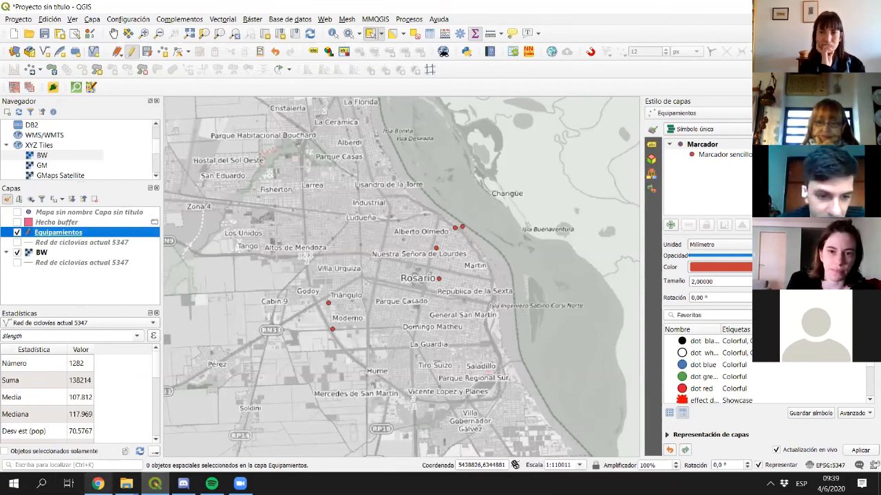
pyautogui.click(97, 483)
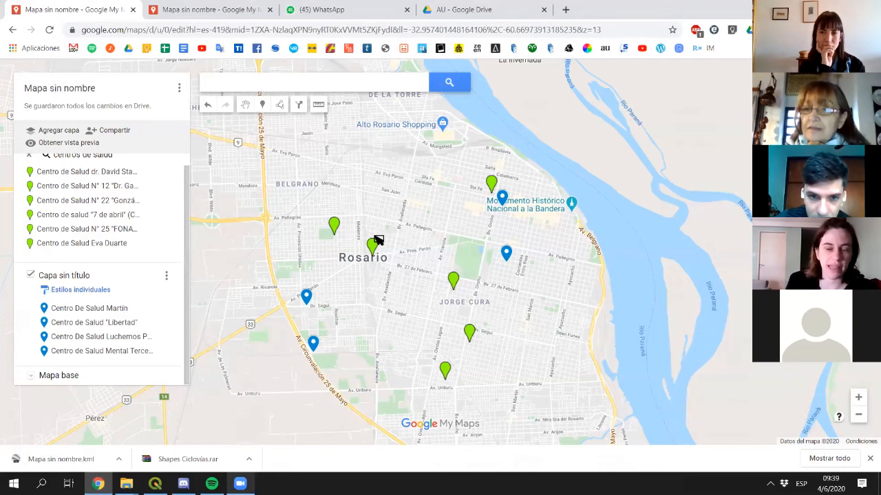
pyautogui.hotkey('alt', 'Tab')
# - Select the Red de ciclovias actual 5347 and BW layers and try box-selecting points on the map
pyautogui.click(41, 243)
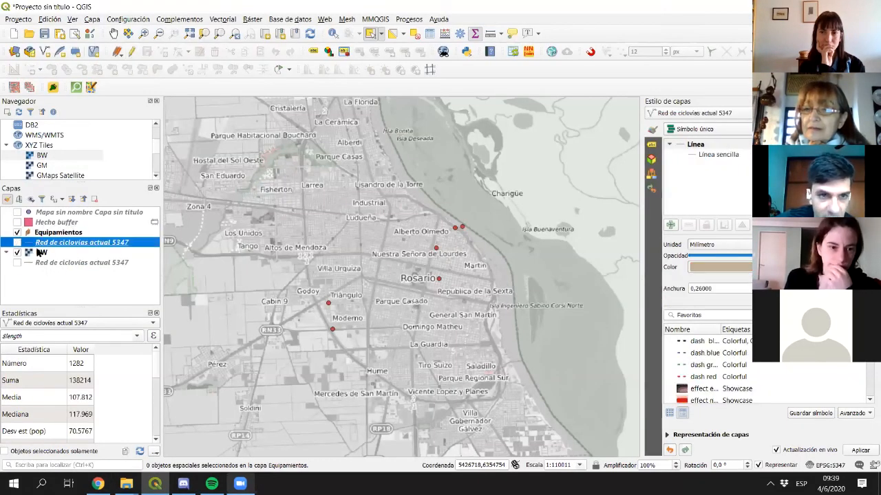
pyautogui.click(40, 253)
pyautogui.moveTo(417, 204); pyautogui.dragTo(481, 239)
pyautogui.moveTo(454, 211); pyautogui.dragTo(474, 232)
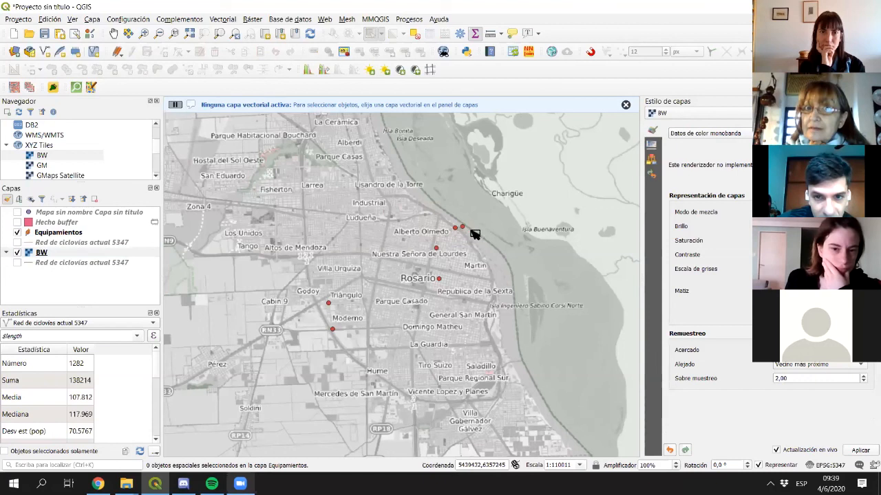
# - Open the attribute table of the 'Mapa sin nombre Capa sin título' layer
pyautogui.click(98, 254)
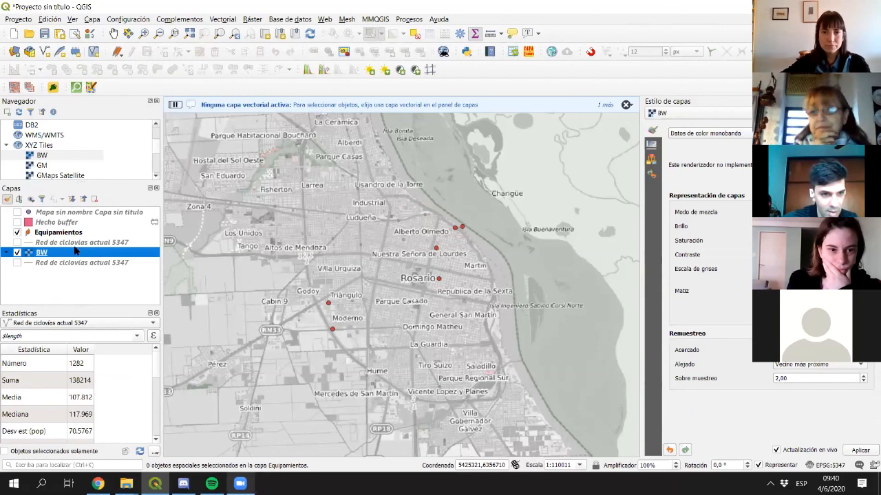
pyautogui.click(71, 213)
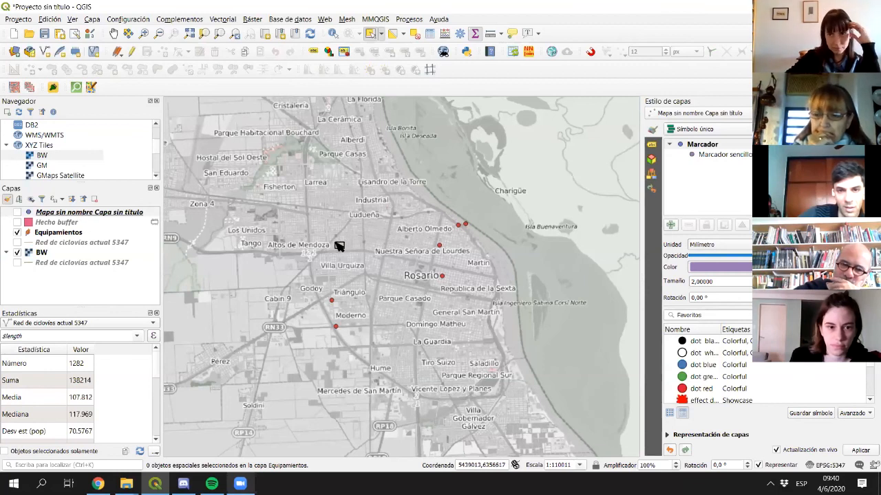
pyautogui.click(77, 234)
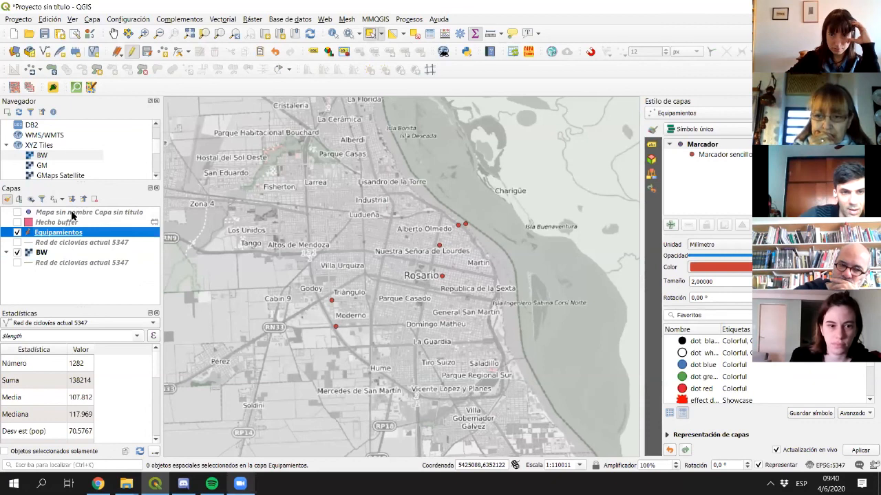
pyautogui.press('Down')
pyautogui.click(117, 214)
pyautogui.doubleClick(116, 213)
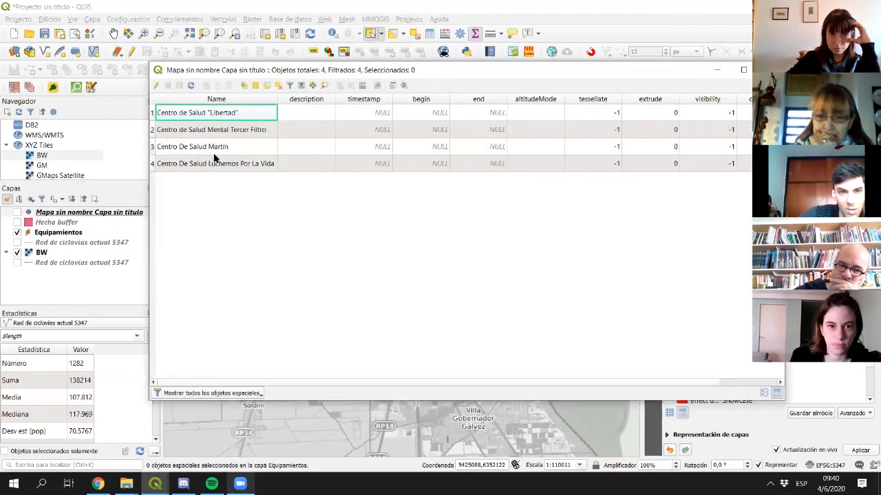